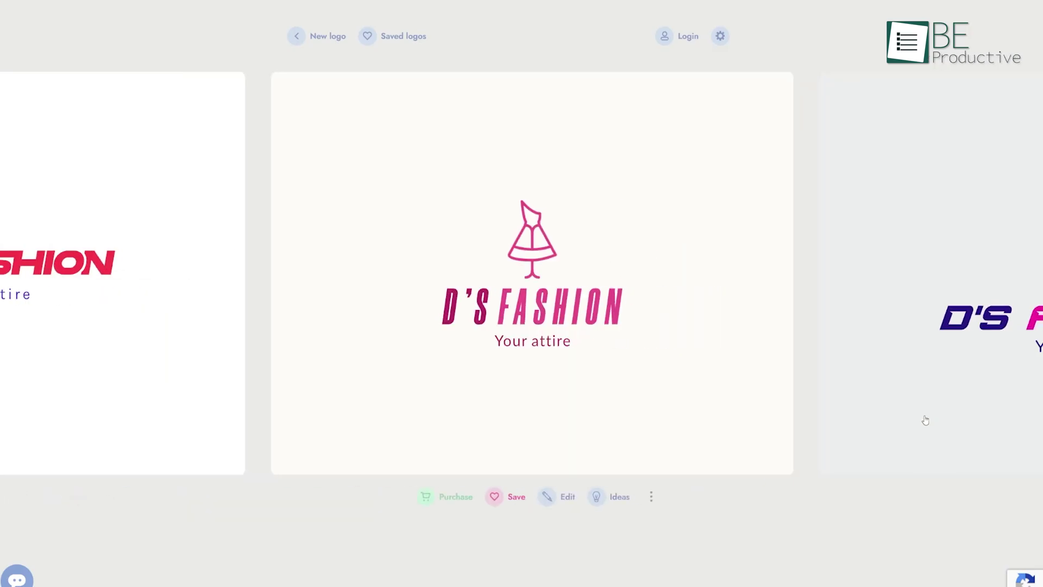
- Show the next design, shrink the gear icon to about 409x427, and nudge the barbell up-left
{"action": "left_click", "coordinate": [925, 420]}
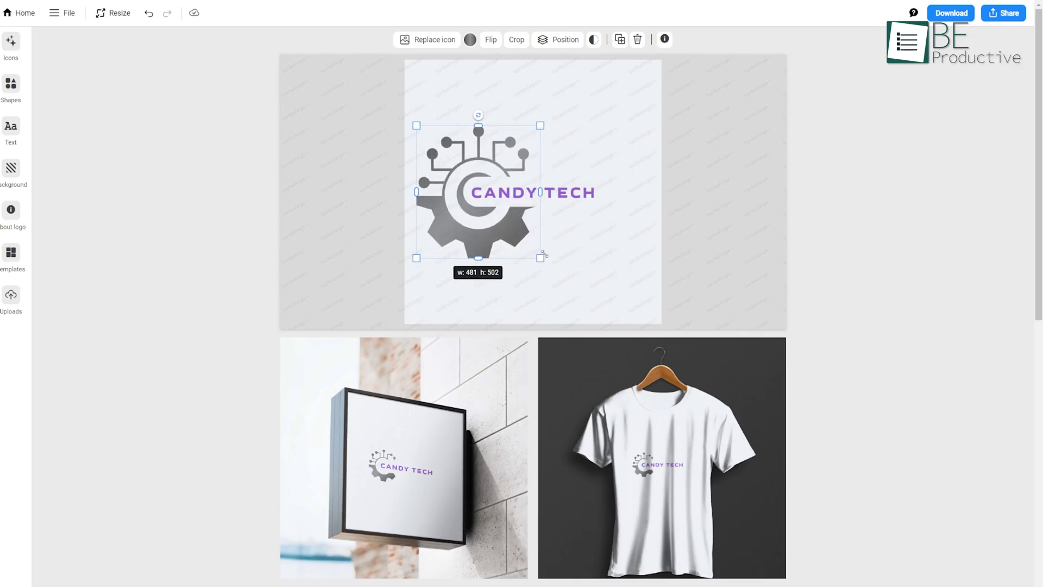
{"action": "left_click_drag", "start_coordinate": [543, 253], "coordinate": [535, 242]}
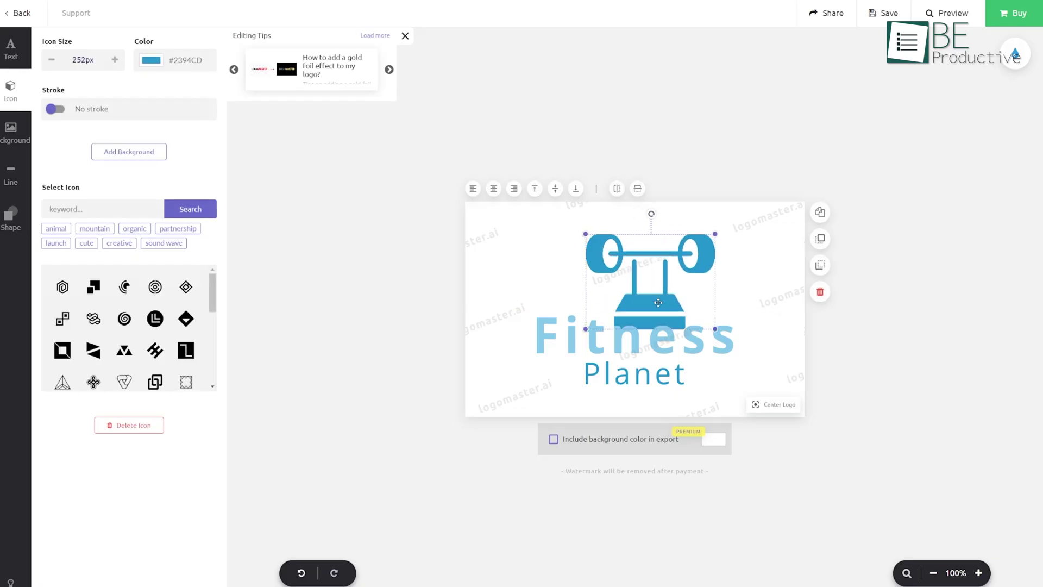
{"action": "left_click_drag", "start_coordinate": [658, 302], "coordinate": [643, 288]}
{"action": "left_click", "coordinate": [624, 348]}
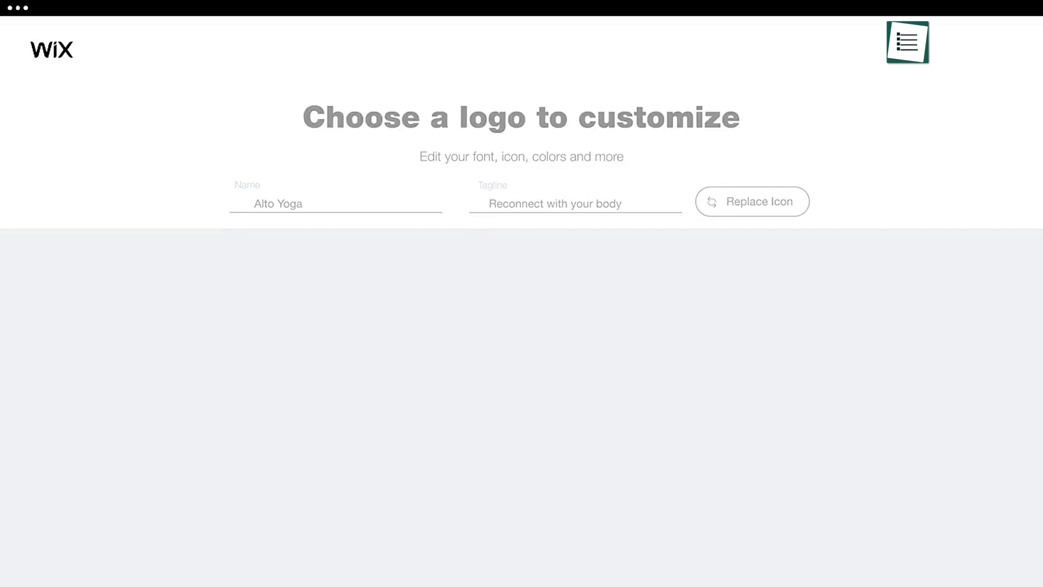
- Continue past the business name step and start describing what the coffee shop logo is for
{"action": "scroll", "coordinate": [521, 401], "scroll_direction": "down", "scroll_amount": 3}
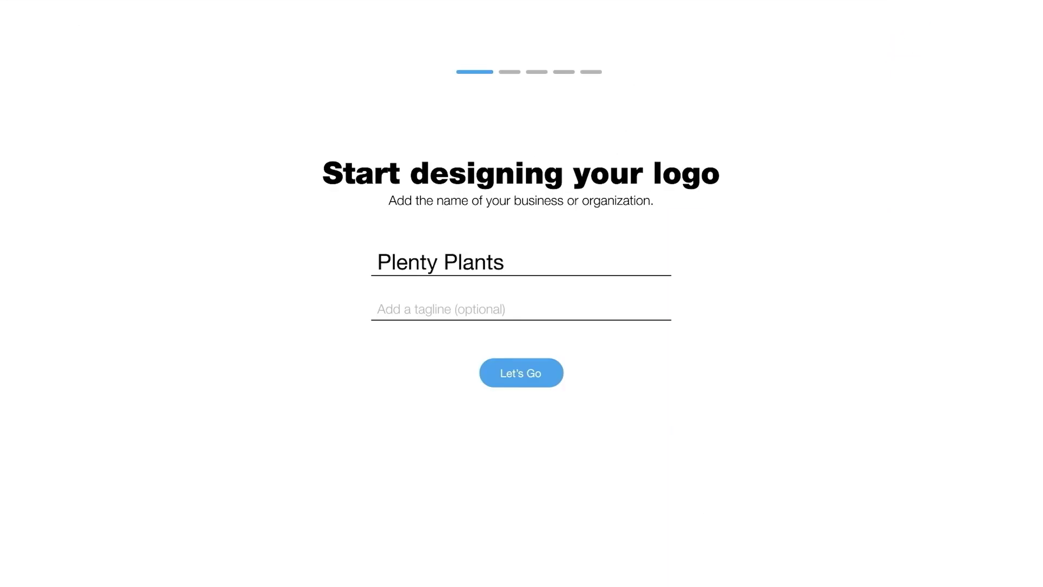
{"action": "left_click", "coordinate": [534, 374]}
{"action": "left_click", "coordinate": [463, 267]}
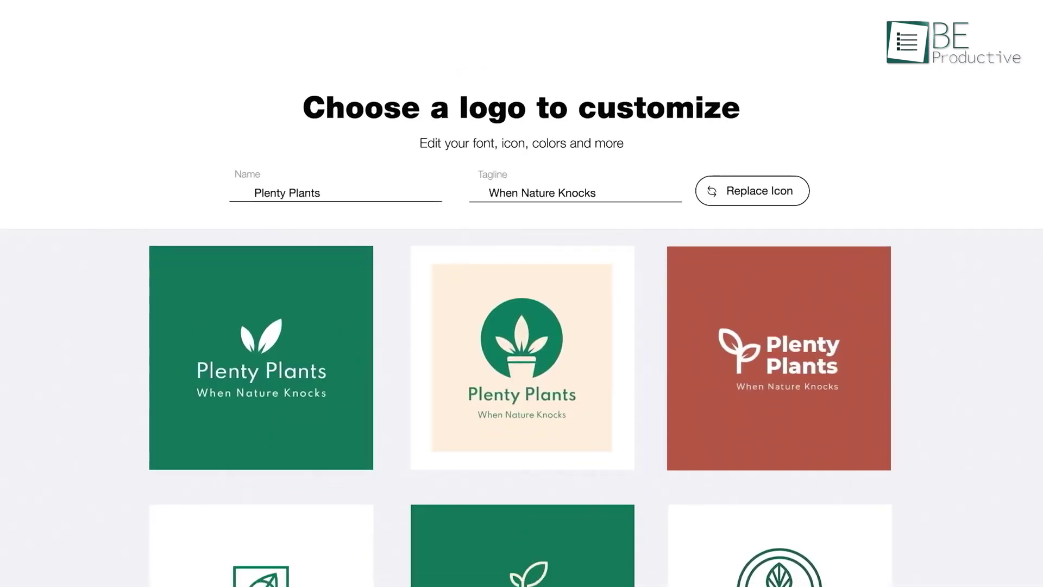
{"action": "scroll", "coordinate": [521, 380], "scroll_direction": "down", "scroll_amount": 5}
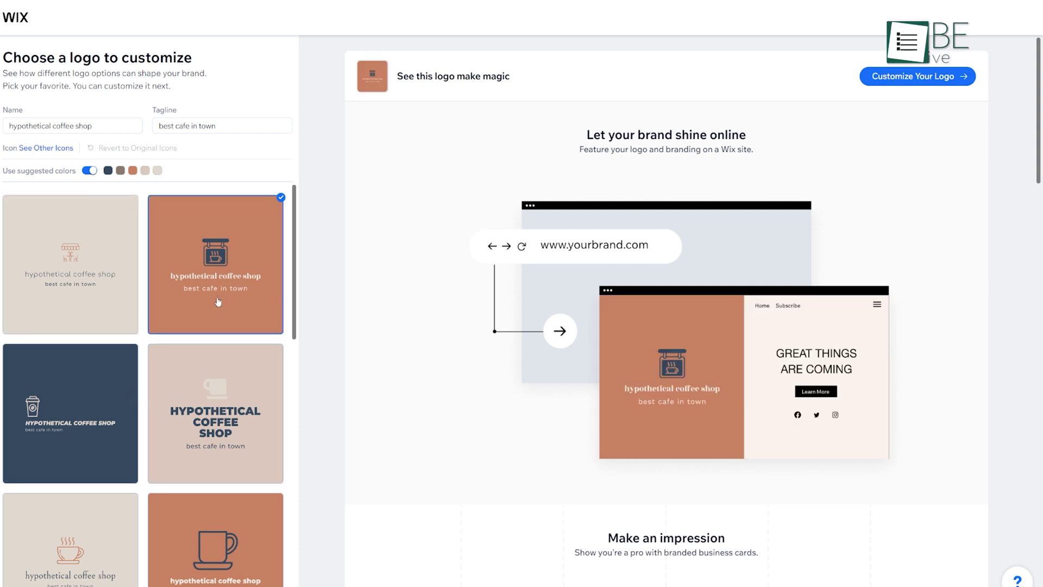
- Open the chosen coffee shop logo in the editor, move the name above the tagline, and submit the styles
{"action": "left_click", "coordinate": [924, 84]}
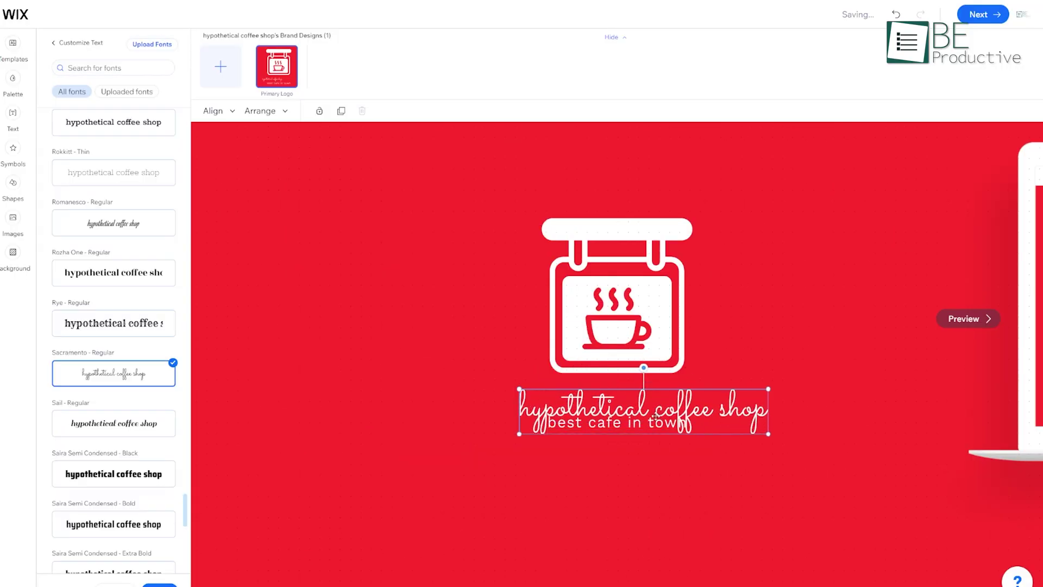
{"action": "left_click_drag", "start_coordinate": [656, 416], "coordinate": [623, 406]}
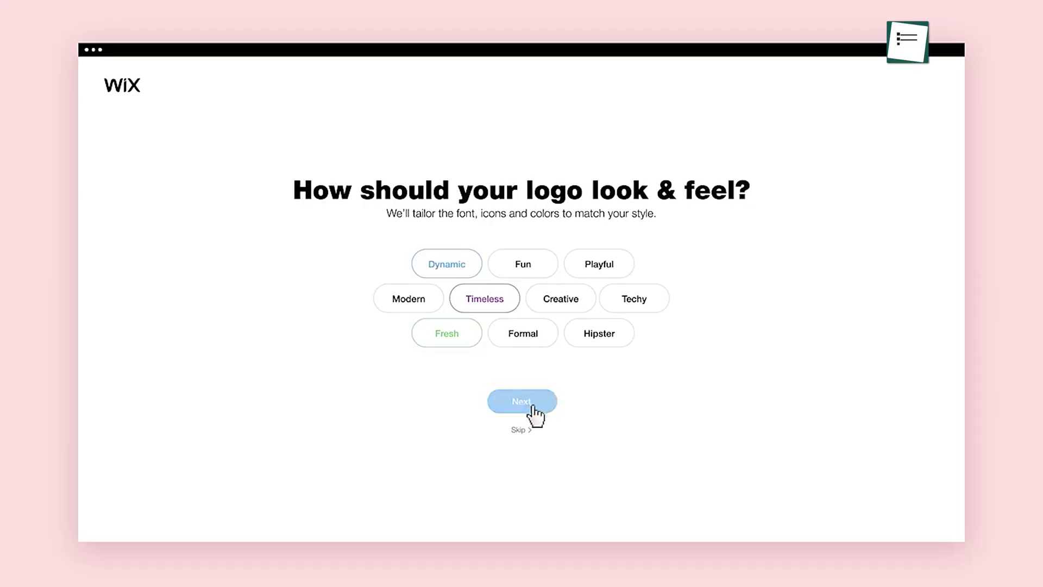
{"action": "left_click", "coordinate": [533, 407]}
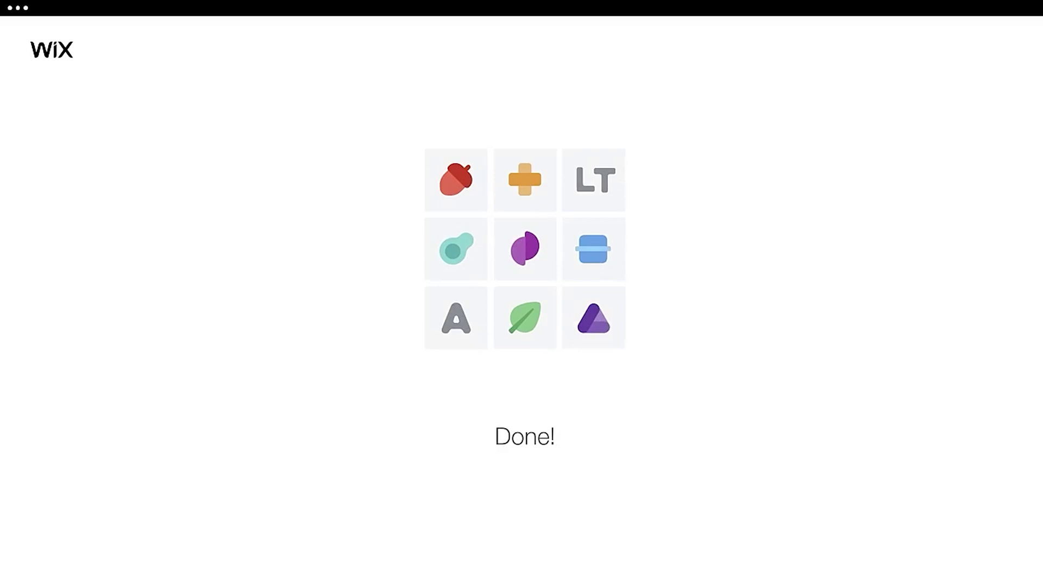
{"action": "scroll", "coordinate": [521, 397], "scroll_direction": "down", "scroll_amount": 6}
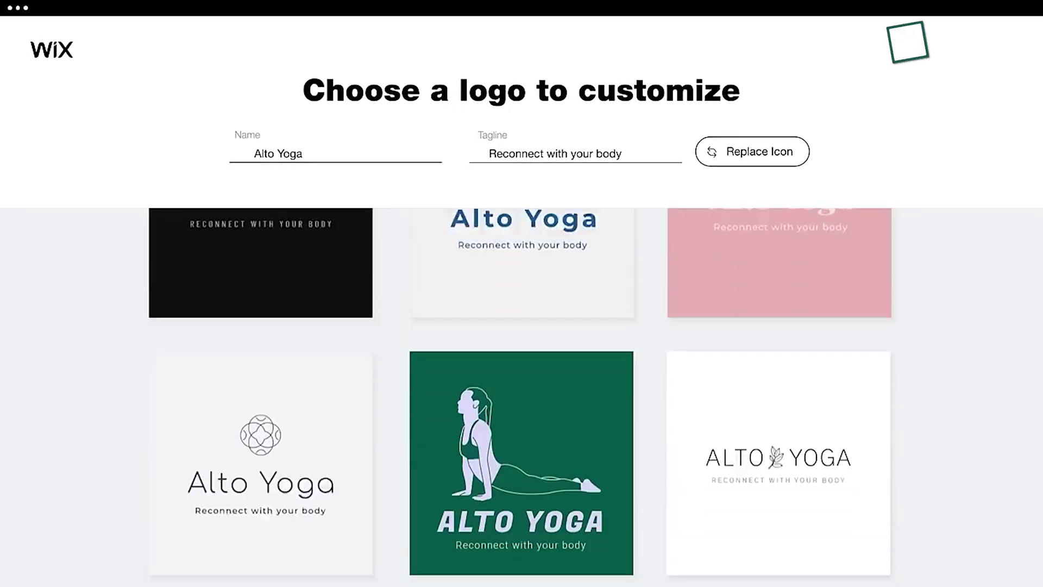
{"action": "scroll", "coordinate": [520, 397], "scroll_direction": "down", "scroll_amount": 2}
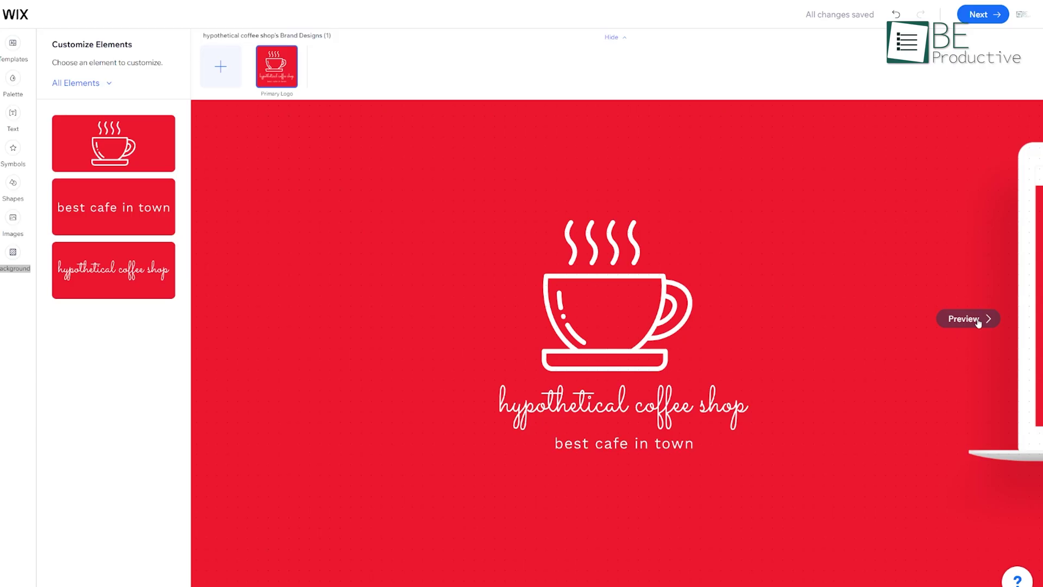
- Preview the coffee shop logo on a website mockup and the next three mockups
{"action": "left_click", "coordinate": [976, 319]}
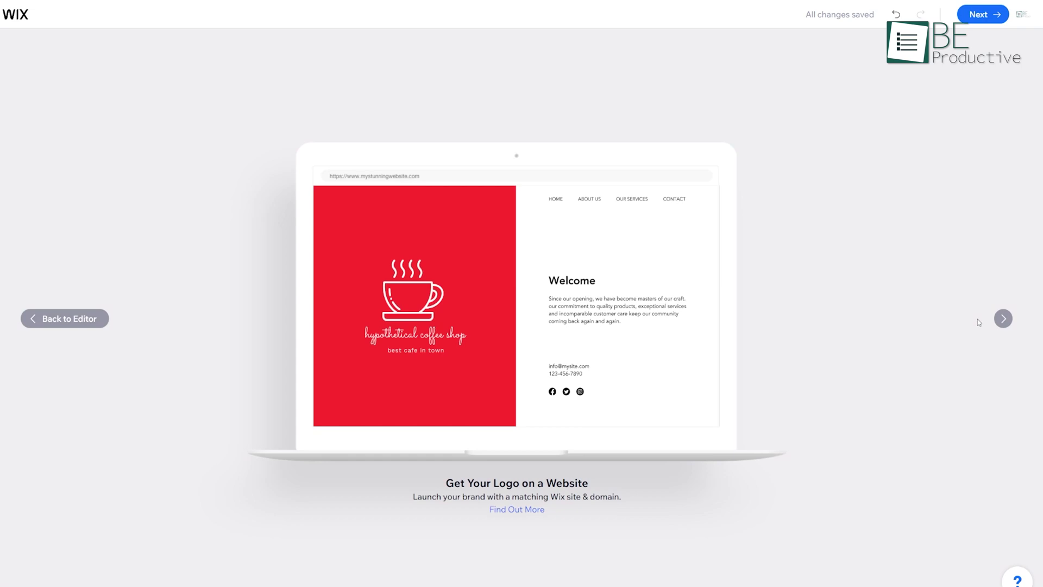
{"action": "left_click", "coordinate": [1003, 319]}
{"action": "left_click", "coordinate": [1004, 318]}
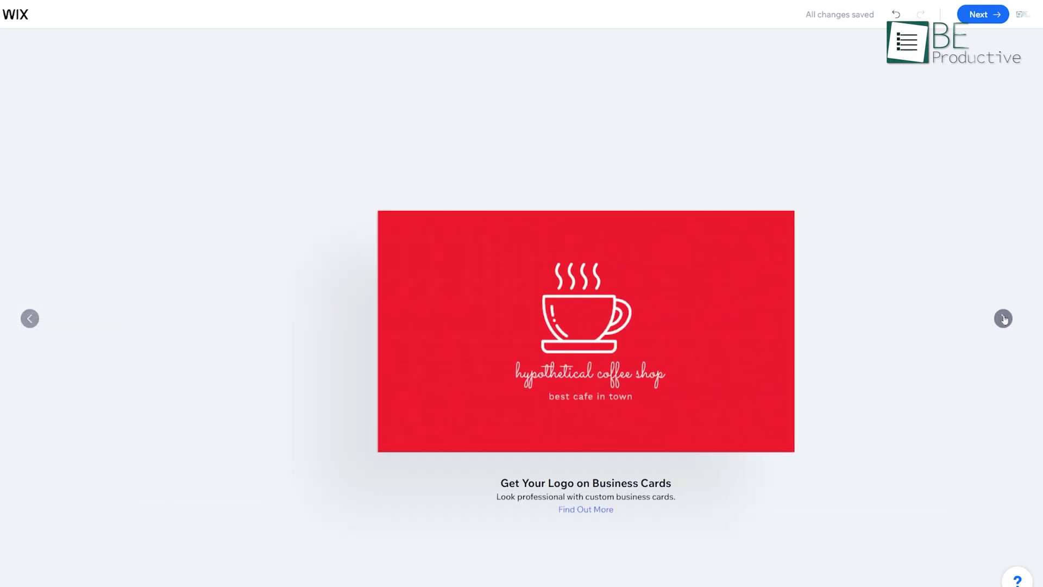
{"action": "left_click", "coordinate": [1003, 319]}
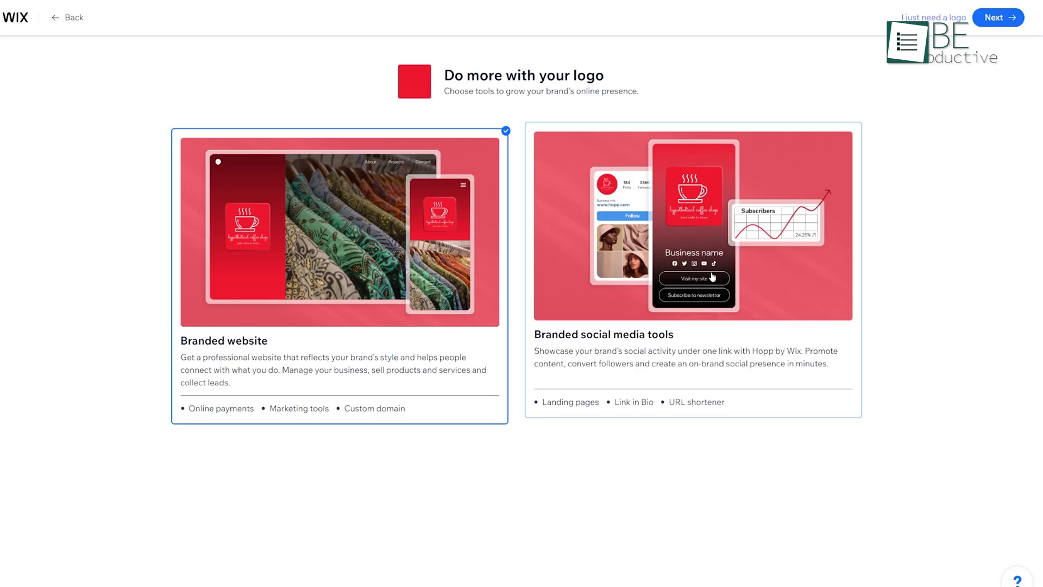
- Choose the Branded website option instead of branded social media tools
{"action": "left_click", "coordinate": [712, 277]}
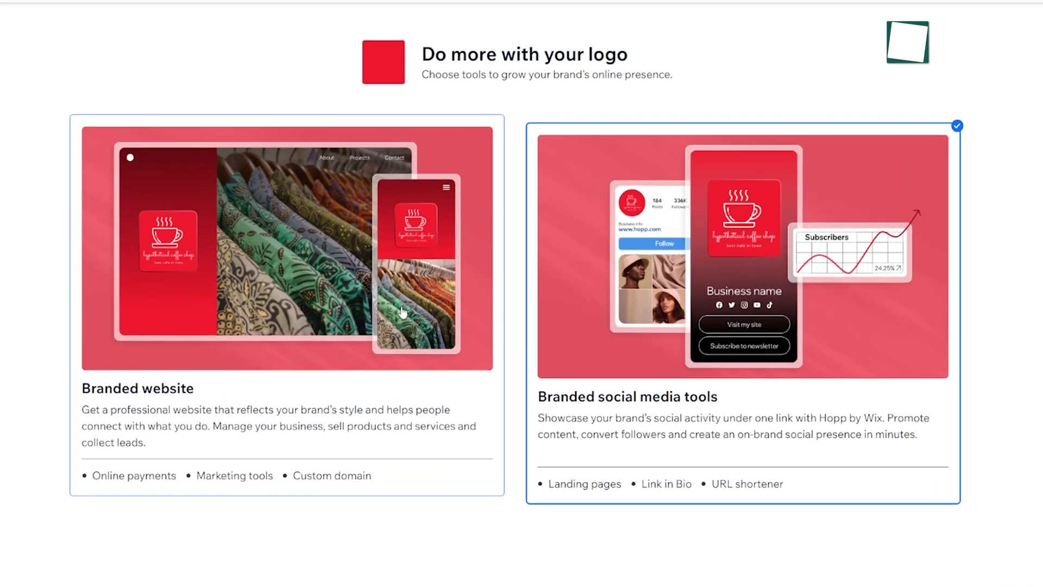
{"action": "left_click", "coordinate": [402, 311]}
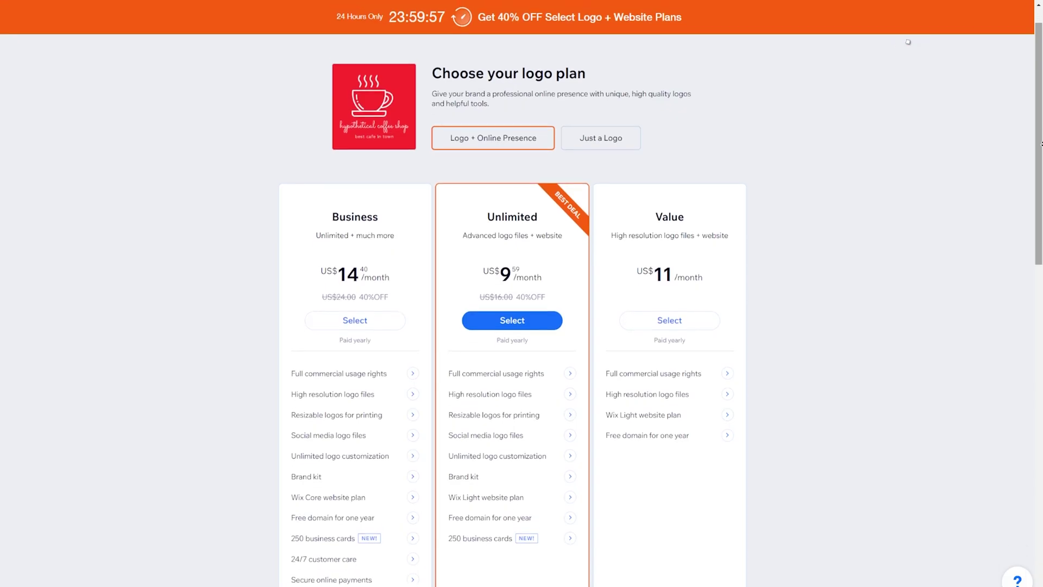
{"action": "scroll", "coordinate": [521, 293], "scroll_direction": "down", "scroll_amount": 2}
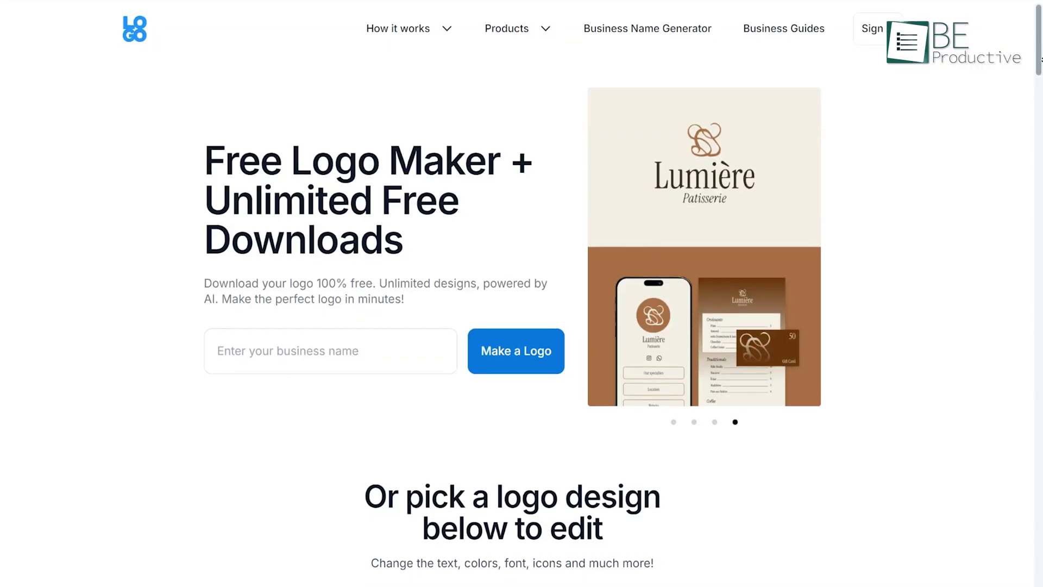
- Scroll through LOGO.com's template grid and enter the brand name D's Fashion
{"action": "scroll", "coordinate": [522, 293], "scroll_direction": "down", "scroll_amount": 3}
{"action": "scroll", "coordinate": [521, 293], "scroll_direction": "down", "scroll_amount": 4}
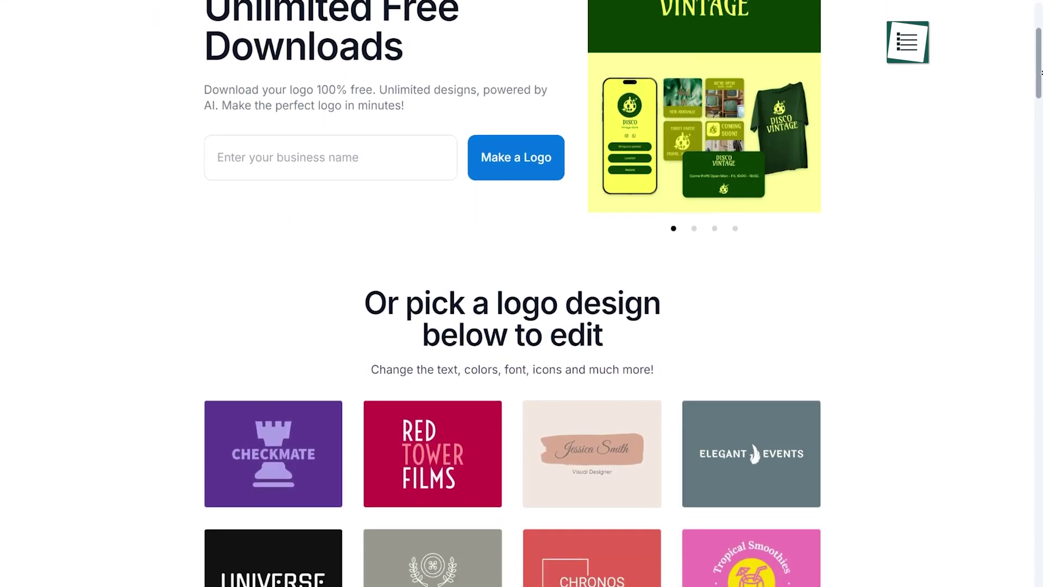
{"action": "scroll", "coordinate": [521, 293], "scroll_direction": "down", "scroll_amount": 3}
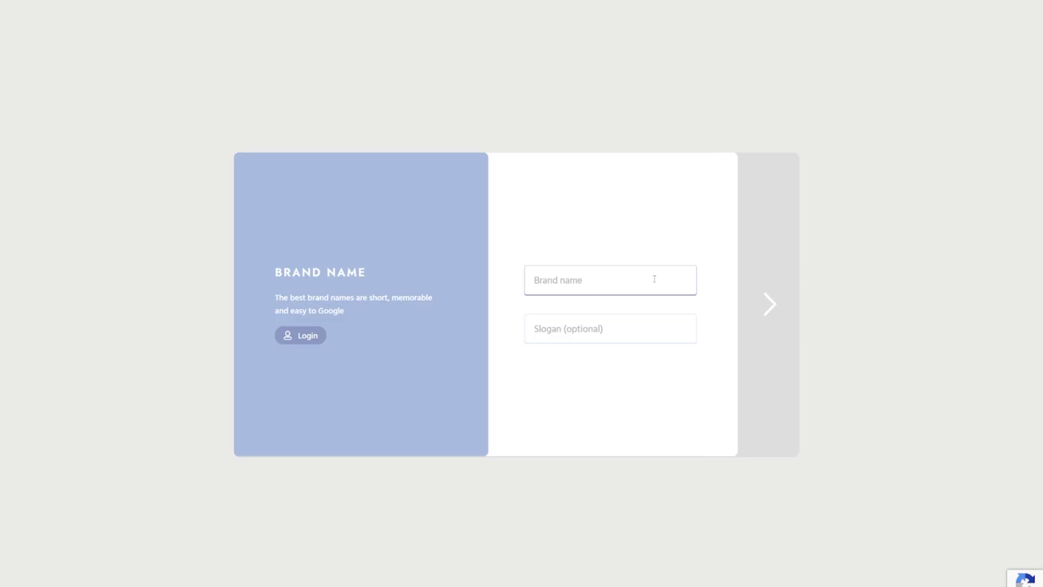
{"action": "type", "text": "DF"}
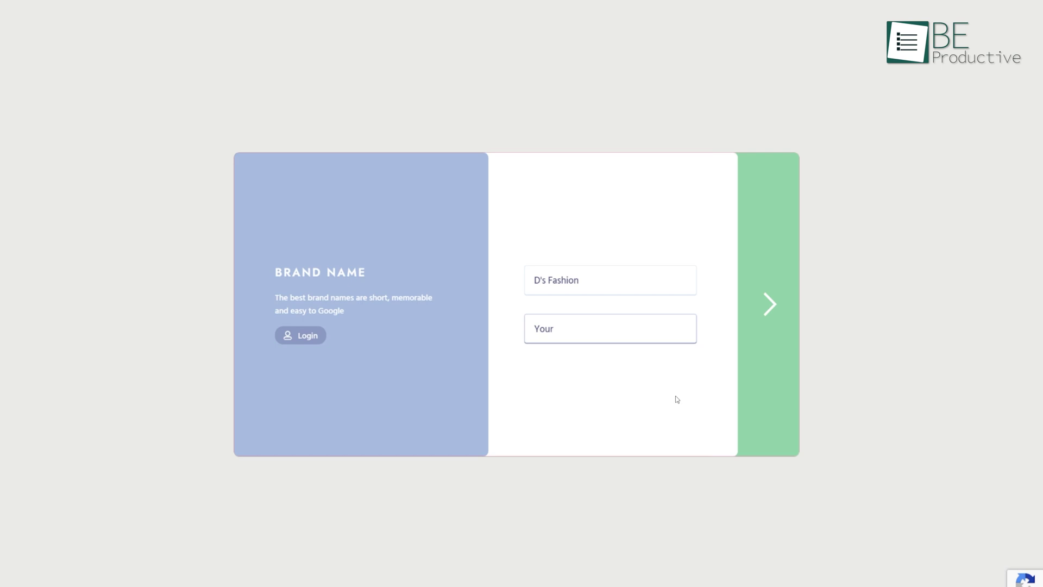
{"action": "type", "text": "re"}
- Finish the slogan as 'Your attire' and enter the keywords 'Dress fashion attier'
{"action": "key", "text": "shift+F10"}
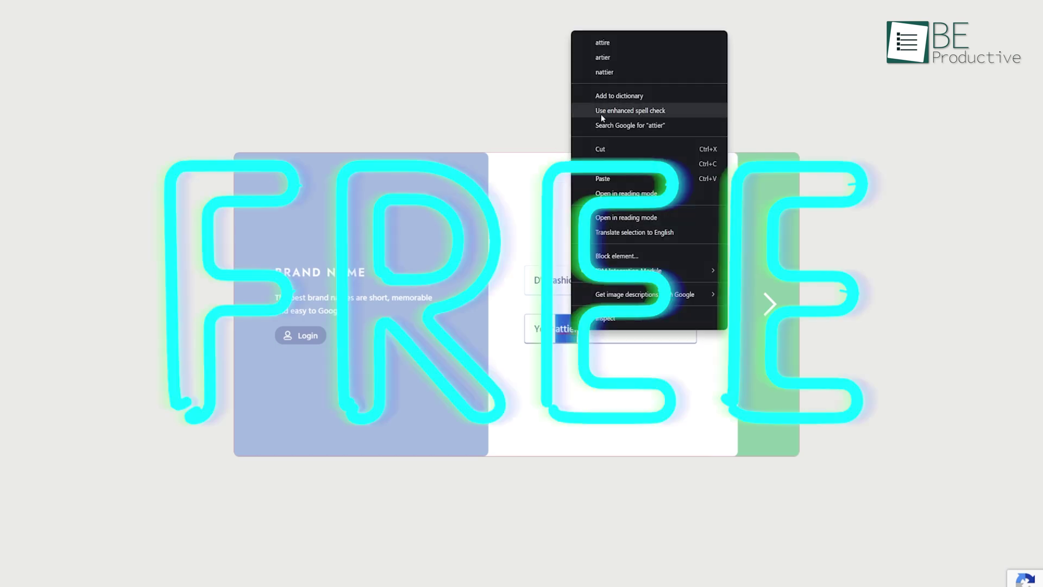
{"action": "key", "text": "Escape"}
{"action": "left_click", "coordinate": [755, 317]}
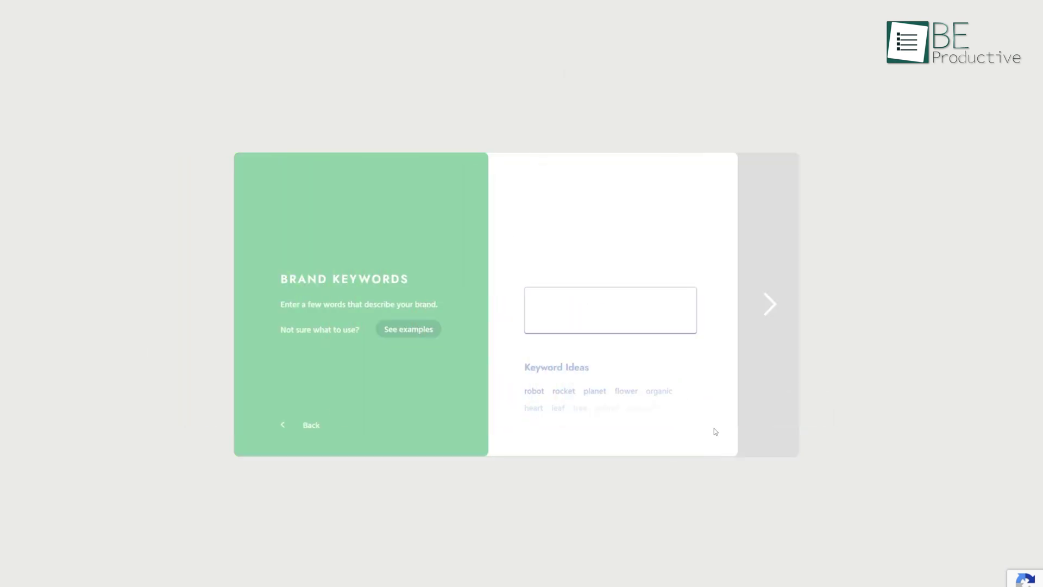
{"action": "type", "text": "Dress"}
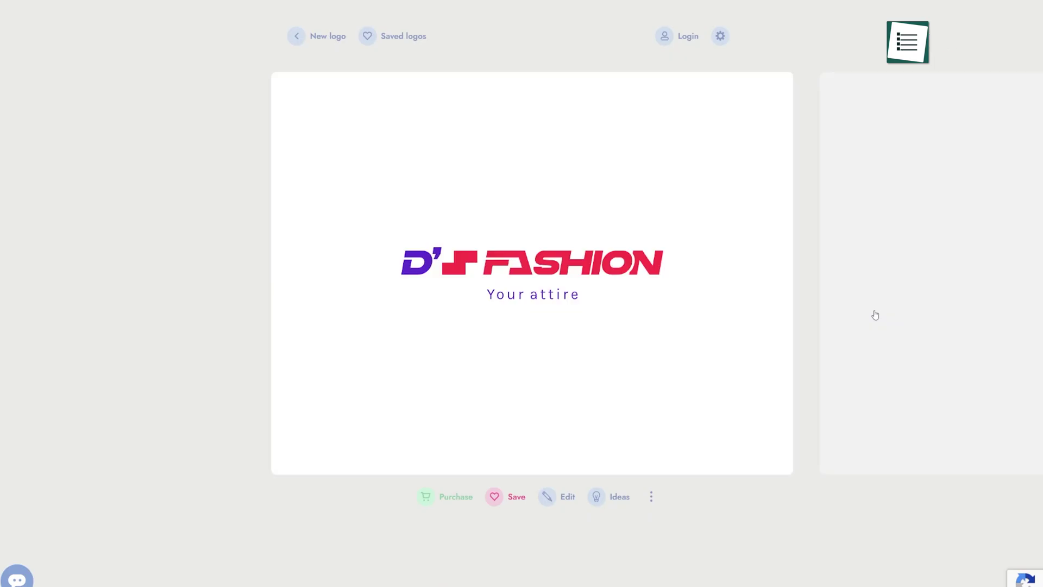
- Page through the generated logos and open the yellow D'S FASHION logo for editing
{"action": "left_click", "coordinate": [924, 419]}
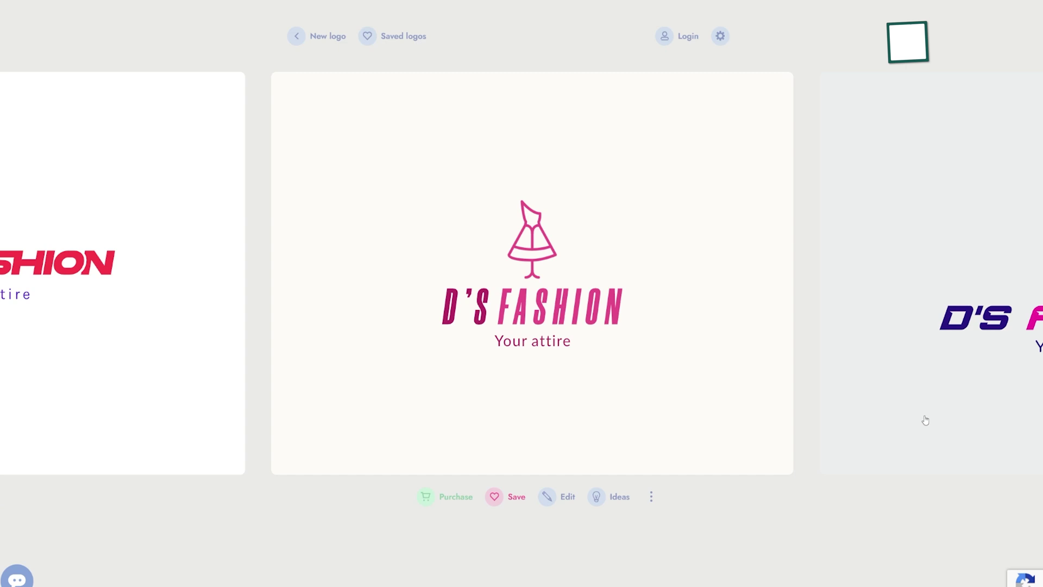
{"action": "left_click", "coordinate": [882, 426]}
{"action": "left_click", "coordinate": [881, 426]}
{"action": "left_click", "coordinate": [839, 406]}
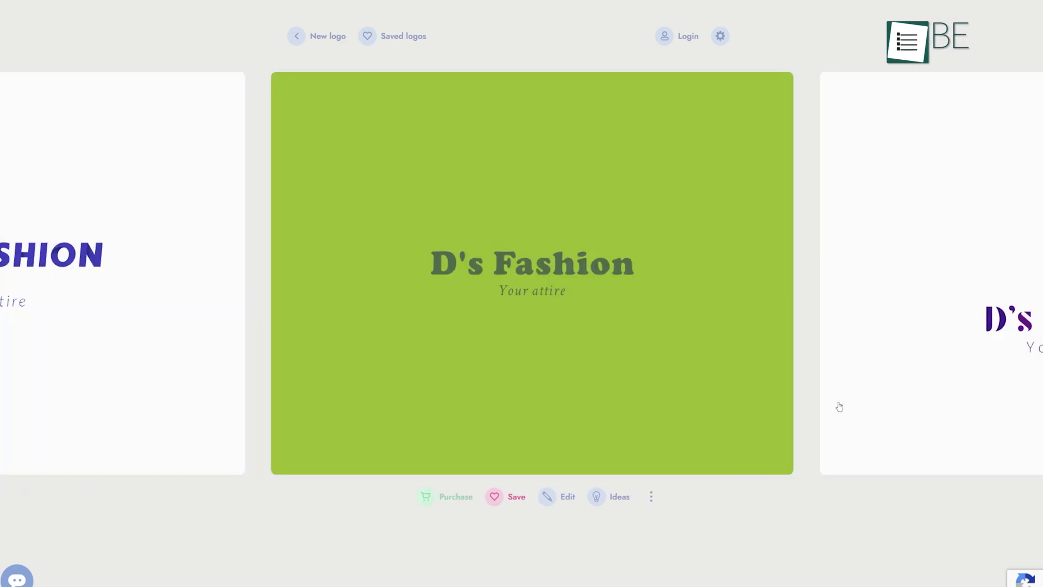
{"action": "left_click", "coordinate": [839, 406]}
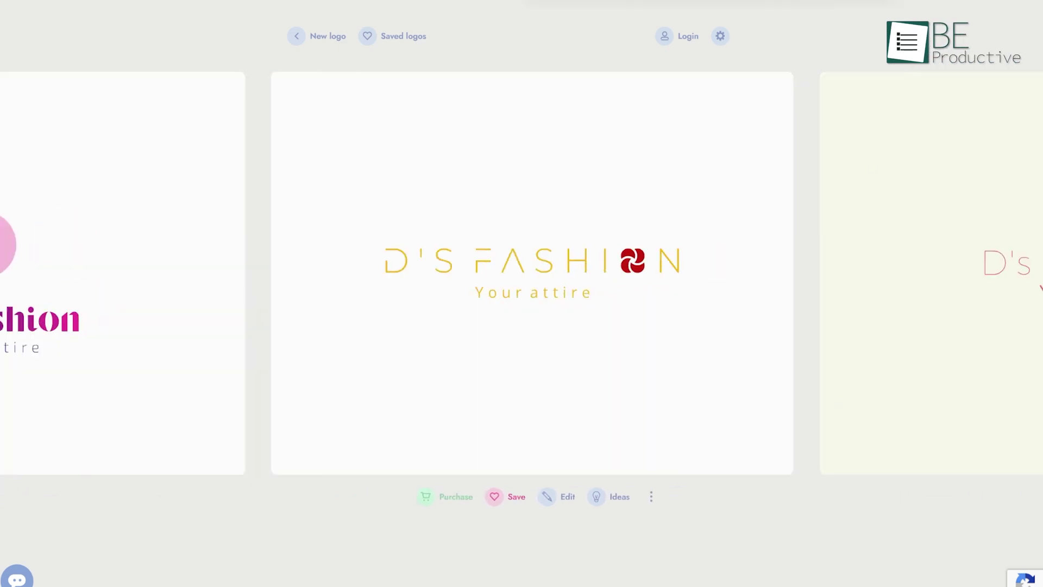
{"action": "left_click", "coordinate": [546, 496]}
- Make the brand name text blue, browsing fonts but keeping the current one
{"action": "left_click", "coordinate": [428, 504]}
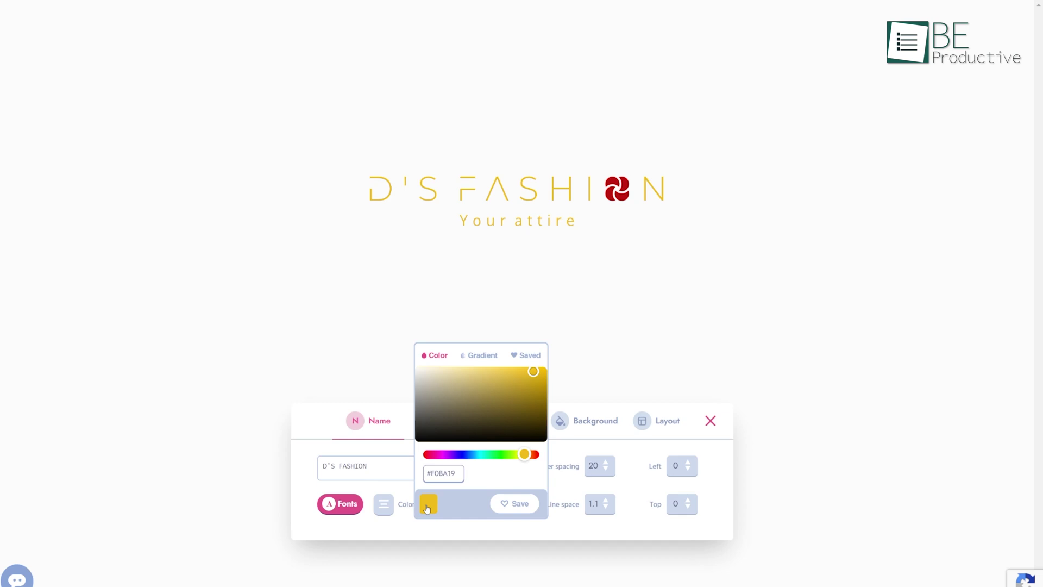
{"action": "left_click_drag", "start_coordinate": [483, 459], "coordinate": [471, 457]}
{"action": "left_click", "coordinate": [578, 324]}
{"action": "left_click", "coordinate": [340, 503]}
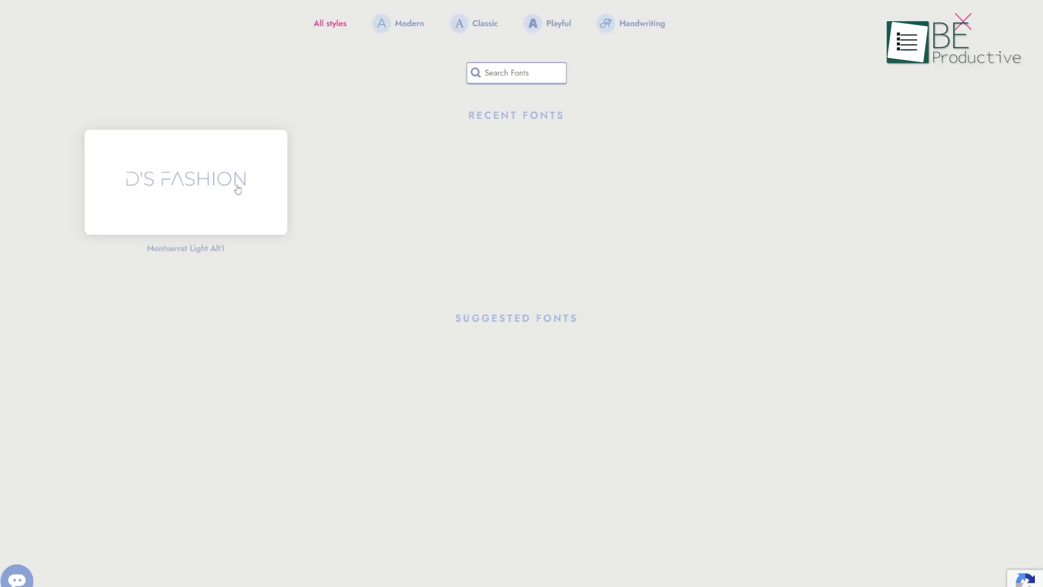
{"action": "scroll", "coordinate": [233, 186], "scroll_direction": "down", "scroll_amount": 2}
{"action": "left_click", "coordinate": [205, 314]}
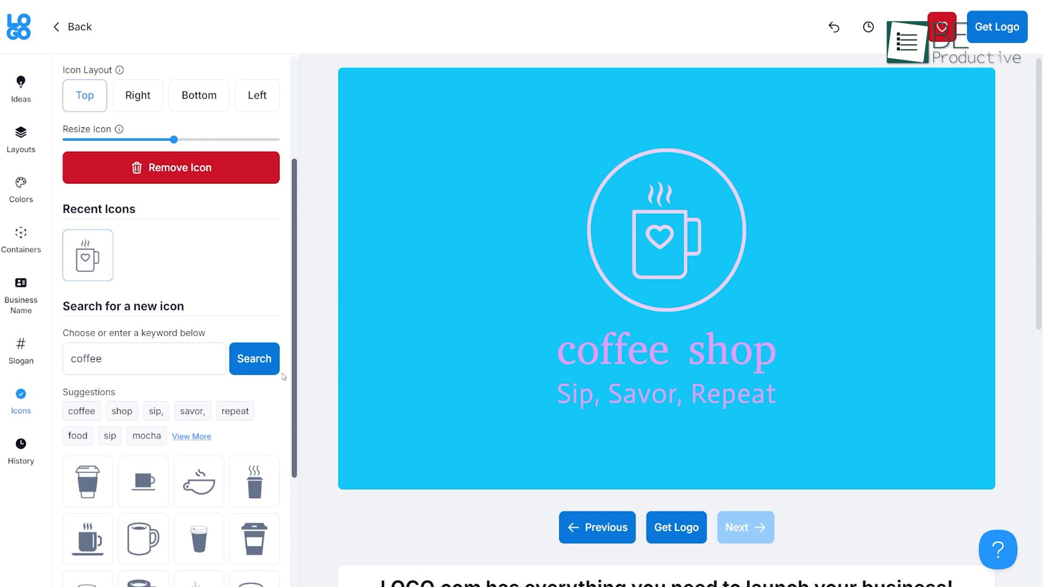
- Swap the logo icon for a heart coffee mug and set the background colour to #0536fc
{"action": "scroll", "coordinate": [242, 326], "scroll_direction": "down", "scroll_amount": 5}
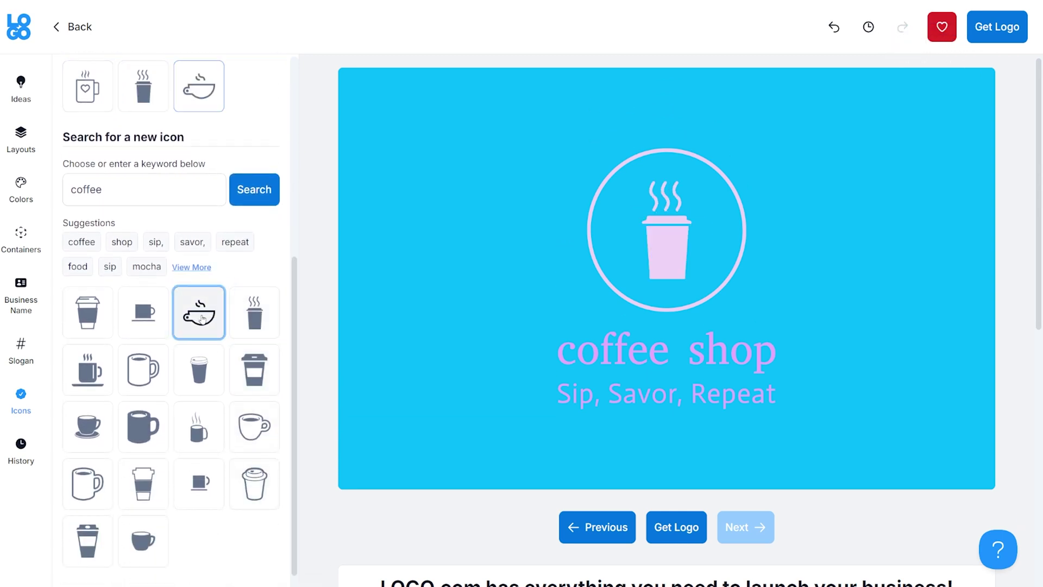
{"action": "left_click", "coordinate": [86, 310]}
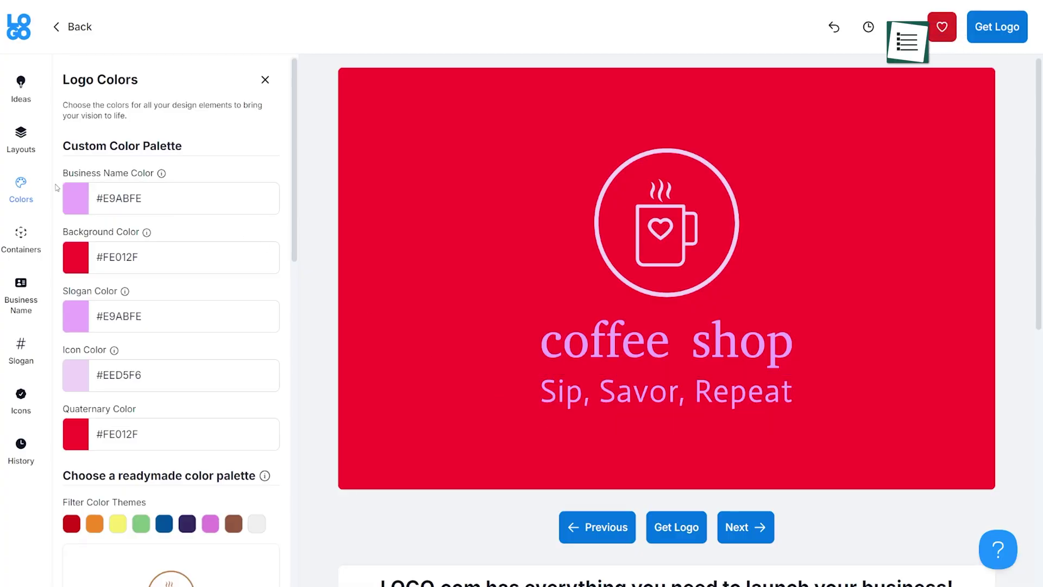
{"action": "left_click", "coordinate": [72, 257]}
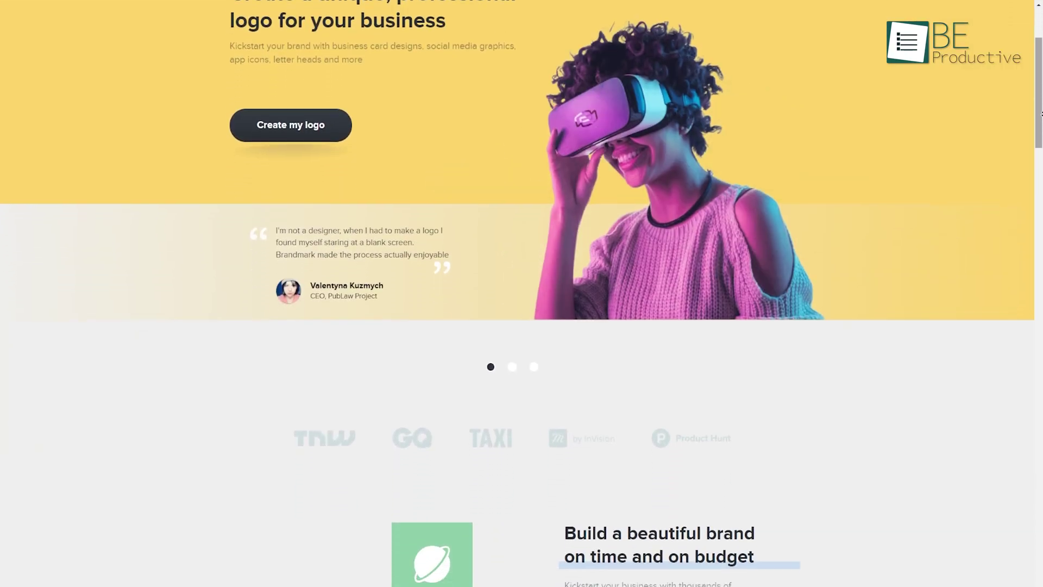
- Scroll through Brandmark's homepage to the example brand assets and sample Facebook posts
{"action": "scroll", "coordinate": [1040, 114], "scroll_direction": "down", "scroll_amount": 3}
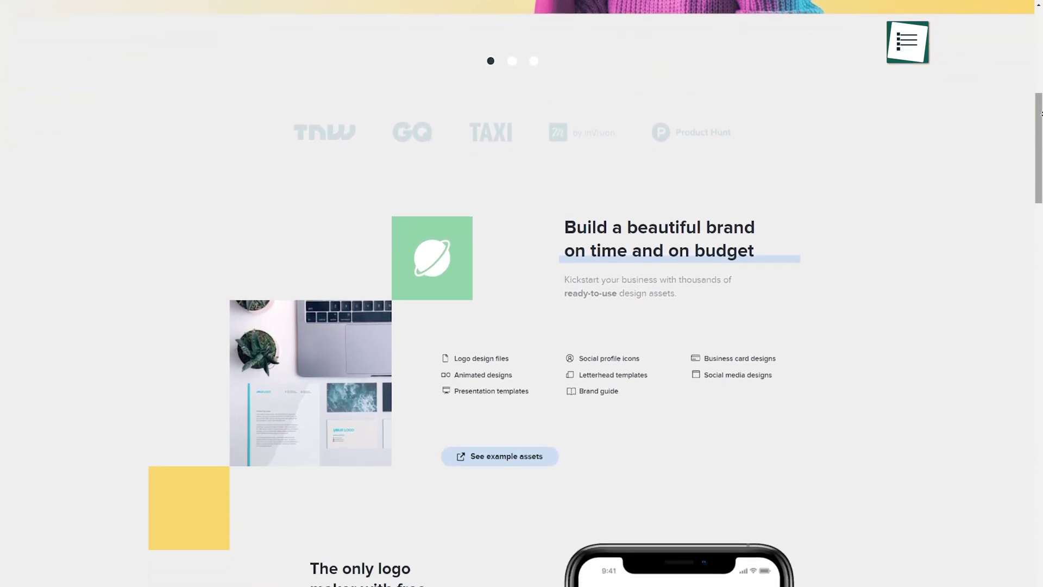
{"action": "scroll", "coordinate": [1041, 113], "scroll_direction": "down", "scroll_amount": 5}
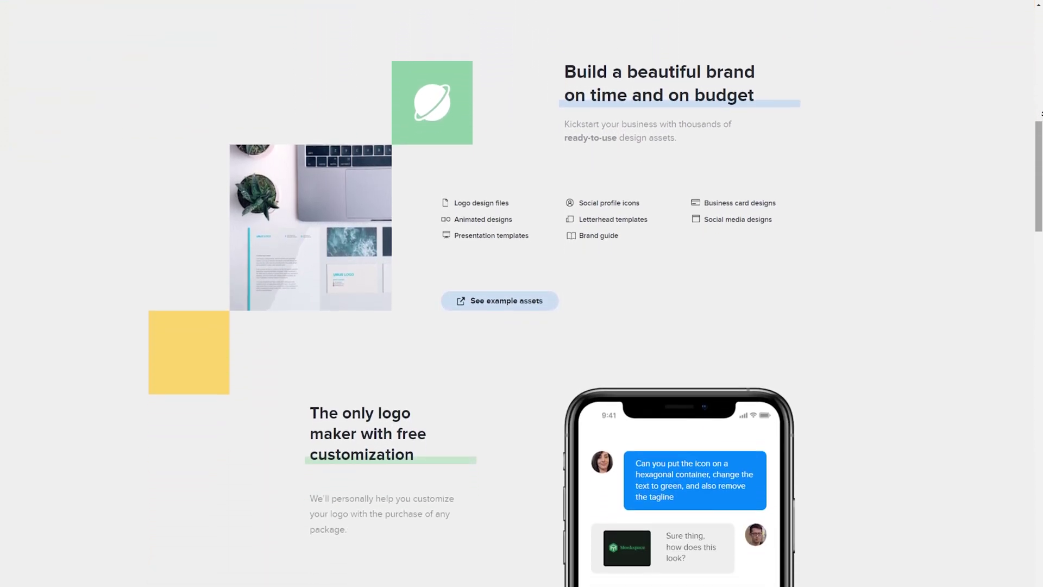
{"action": "scroll", "coordinate": [1041, 114], "scroll_direction": "down", "scroll_amount": 3}
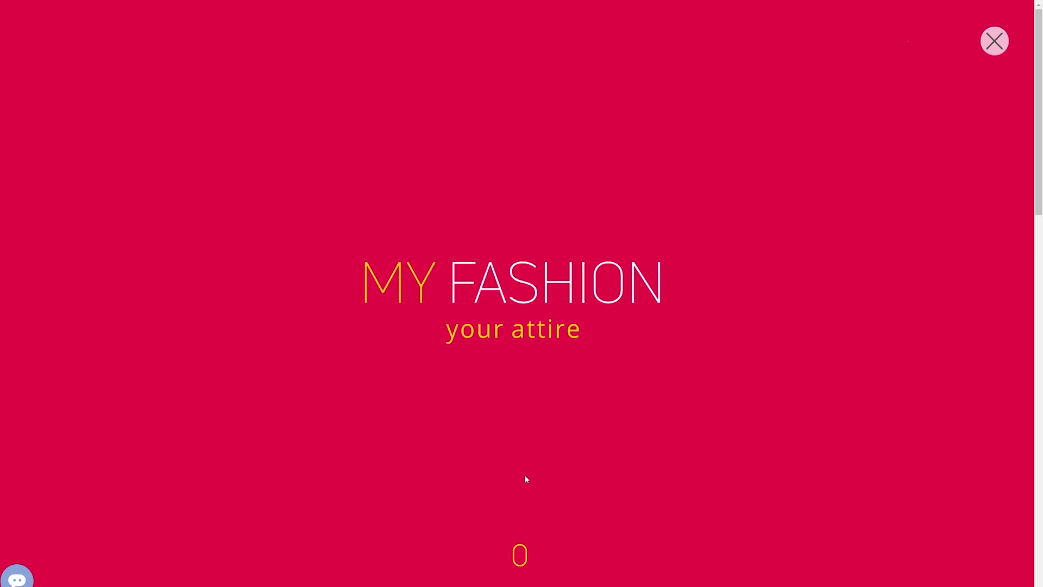
{"action": "scroll", "coordinate": [525, 478], "scroll_direction": "down", "scroll_amount": 10}
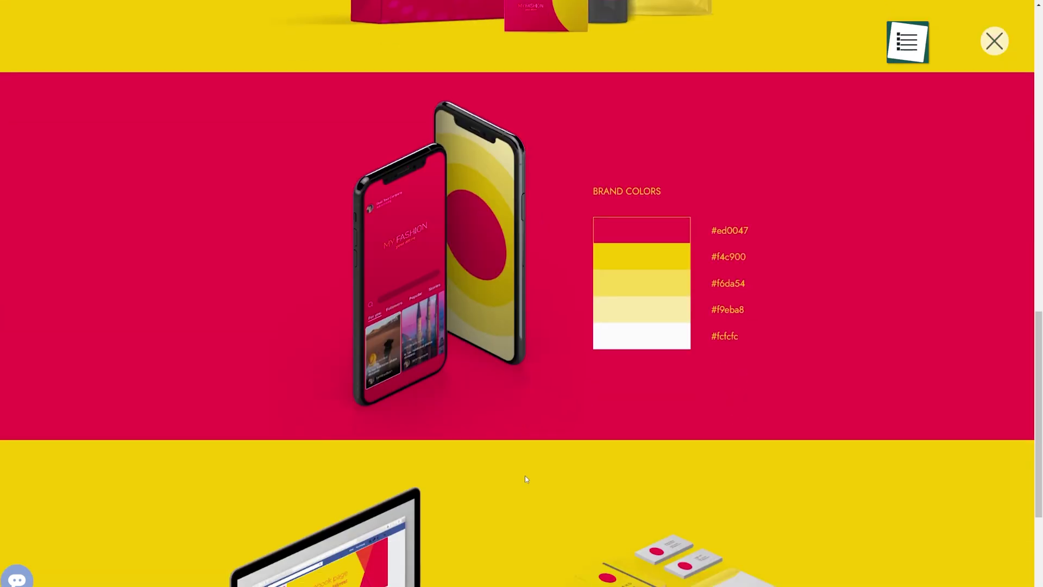
{"action": "scroll", "coordinate": [525, 478], "scroll_direction": "down", "scroll_amount": 4}
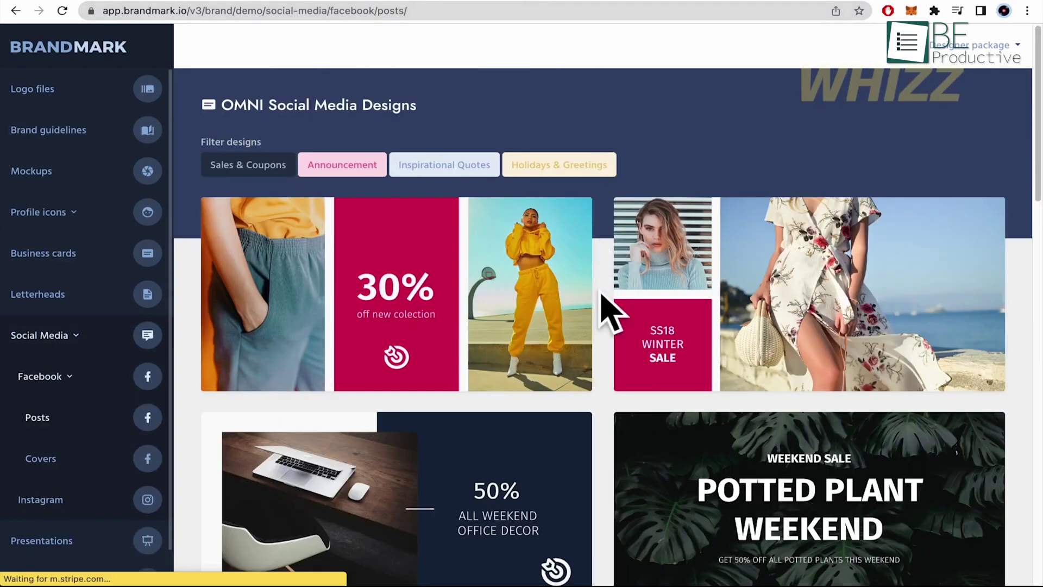
{"action": "scroll", "coordinate": [608, 317], "scroll_direction": "down", "scroll_amount": 2}
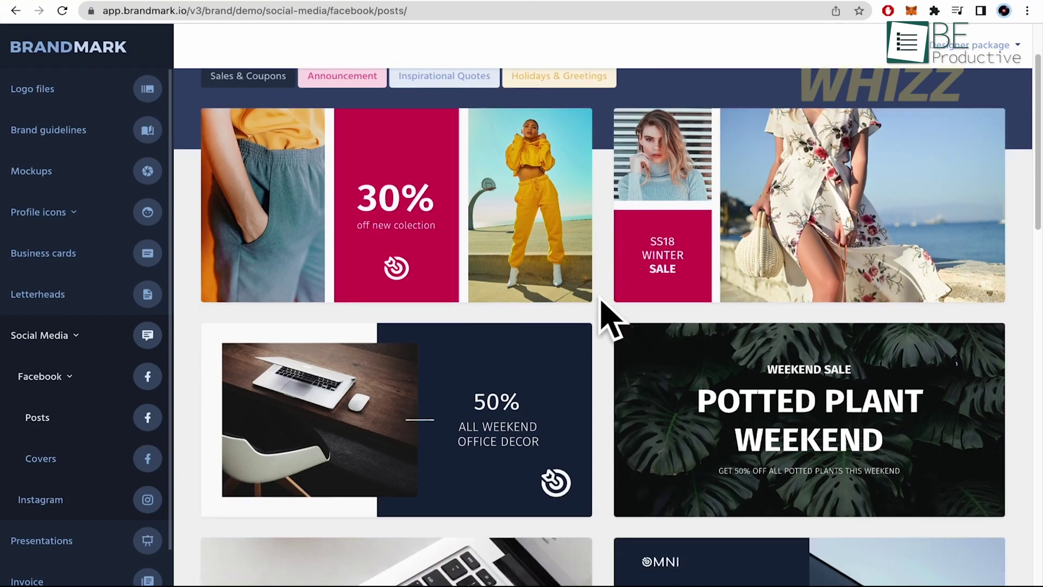
{"action": "scroll", "coordinate": [609, 318], "scroll_direction": "down", "scroll_amount": 2}
{"action": "scroll", "coordinate": [608, 318], "scroll_direction": "down", "scroll_amount": 10}
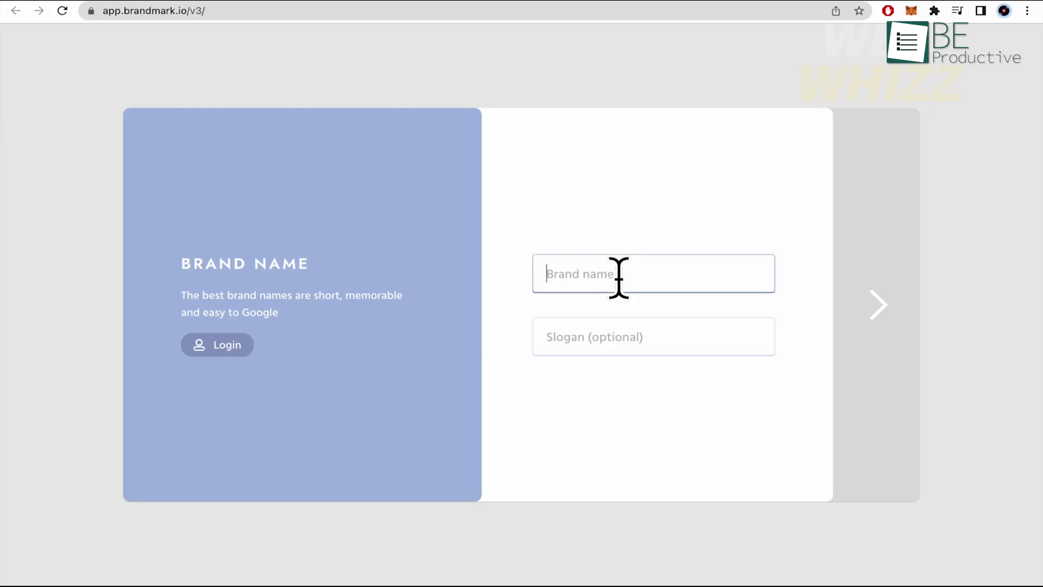
- Enter the brand name WEB and a slogan beginning 'Solutions everywhe'
{"action": "type", "text": "WEB WHIZZ"}
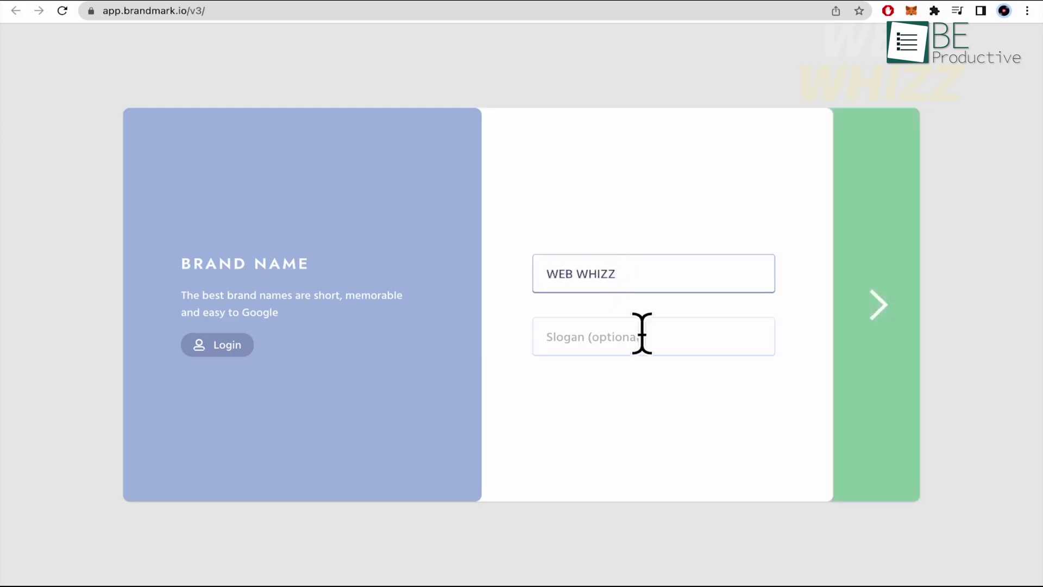
{"action": "left_click", "coordinate": [642, 334]}
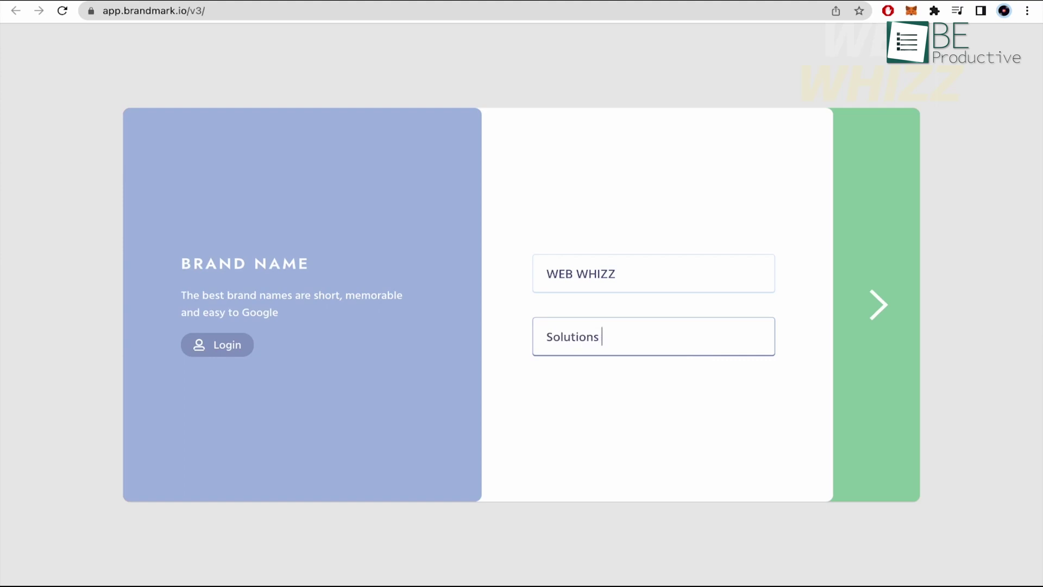
{"action": "type", "text": "Solutions everywhe"}
{"action": "key", "text": "Return"}
- Add the keywords technology and solutions and generate the logo designs
{"action": "type", "text": "technology"}
{"action": "key", "text": "Return"}
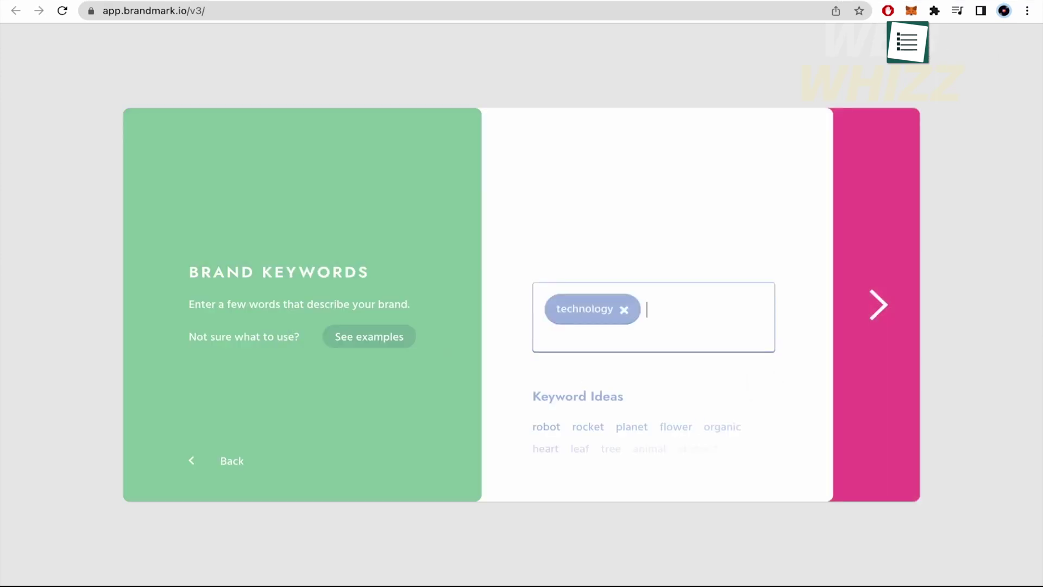
{"action": "type", "text": "solutions"}
{"action": "key", "text": "Return"}
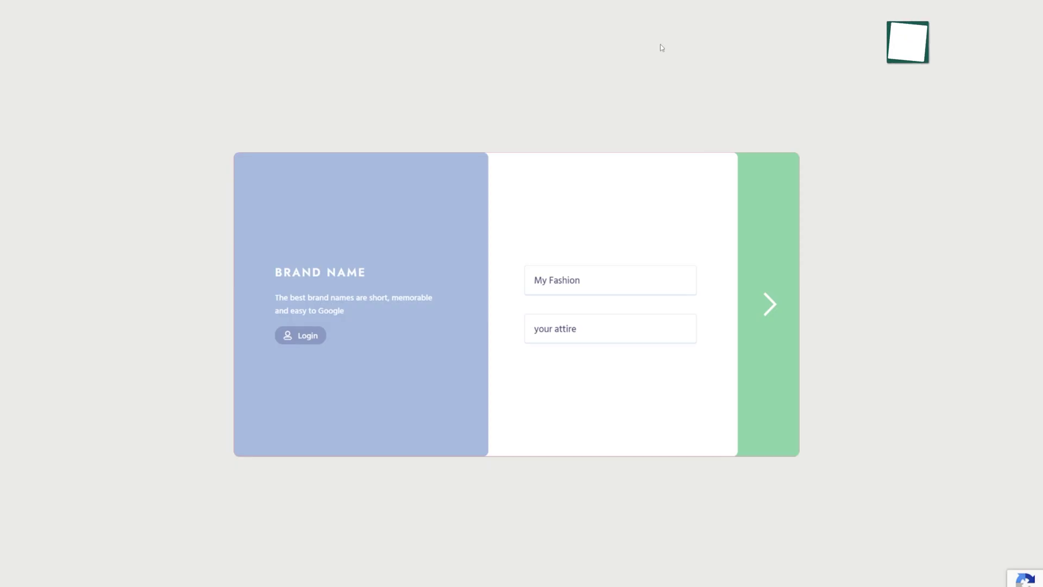
{"action": "left_click", "coordinate": [769, 238]}
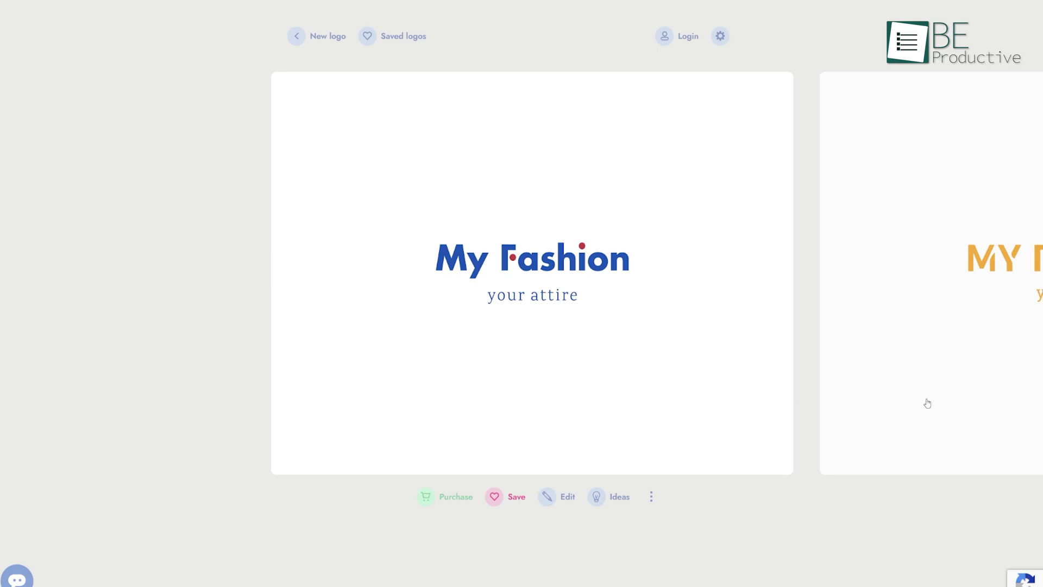
- Page through the generated logos and open a full-screen preview of one
{"action": "left_click", "coordinate": [927, 403]}
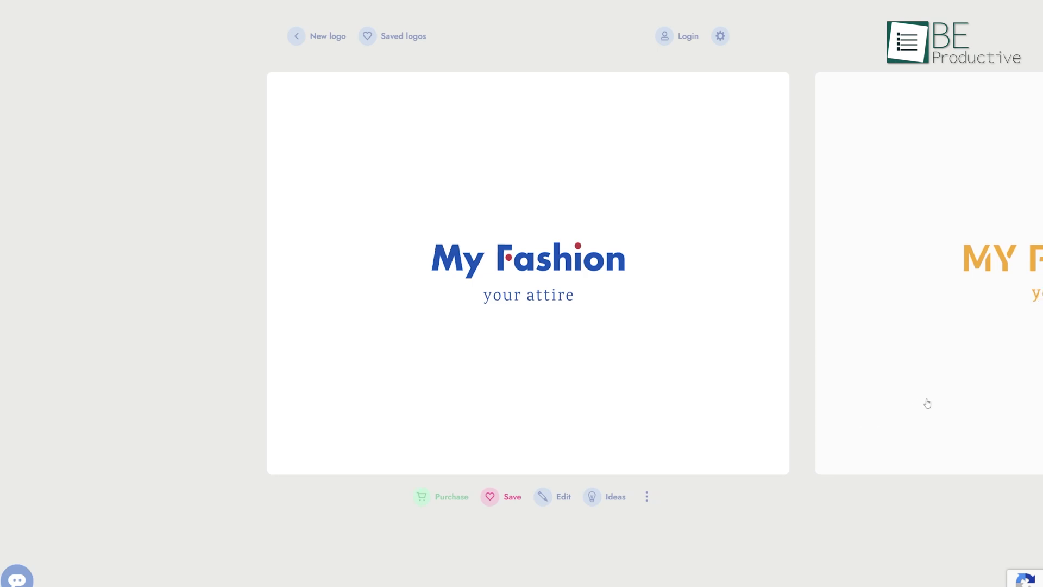
{"action": "left_click", "coordinate": [927, 403]}
{"action": "left_click", "coordinate": [927, 403]}
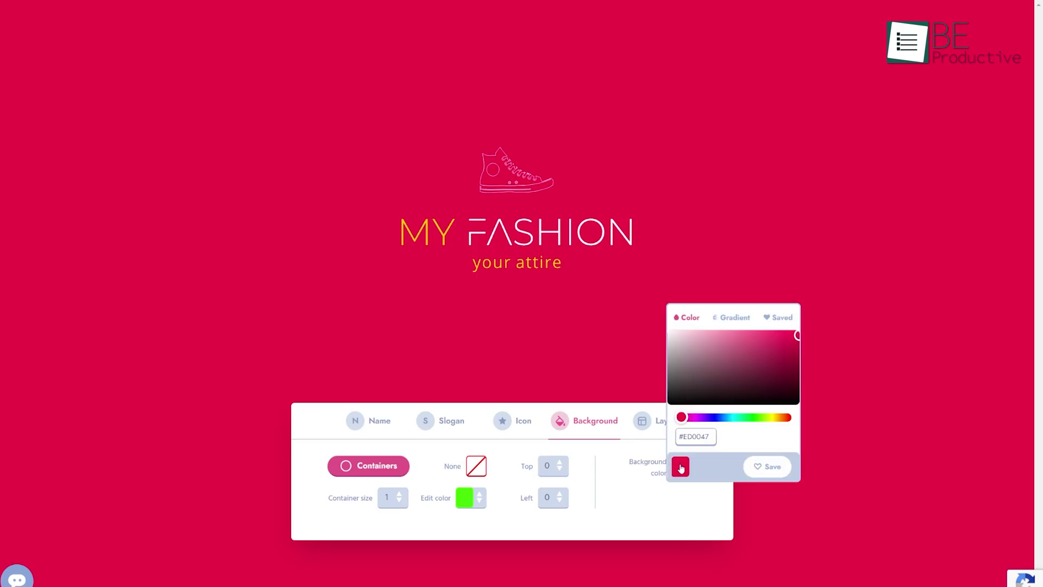
- Change the logo background to bright blue #20A5D8
{"action": "mouse_move", "coordinate": [728, 395]}
{"action": "left_mouse_down"}
{"action": "mouse_move", "coordinate": [747, 357]}
{"action": "mouse_move", "coordinate": [714, 364]}
{"action": "mouse_move", "coordinate": [736, 390]}
{"action": "left_mouse_up"}
{"action": "left_click", "coordinate": [723, 418]}
{"action": "left_click", "coordinate": [780, 342]}
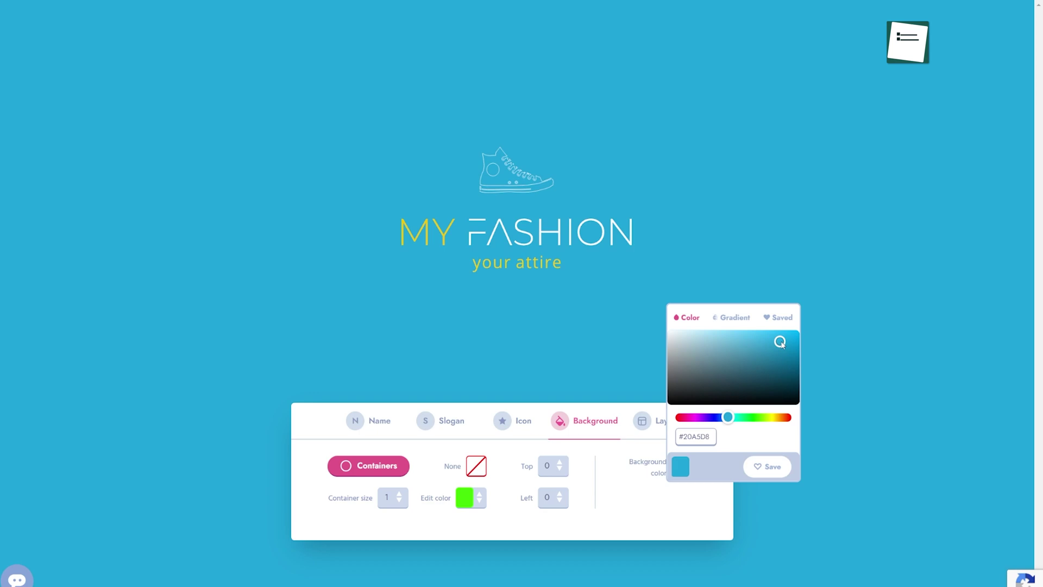
{"action": "left_click", "coordinate": [933, 316]}
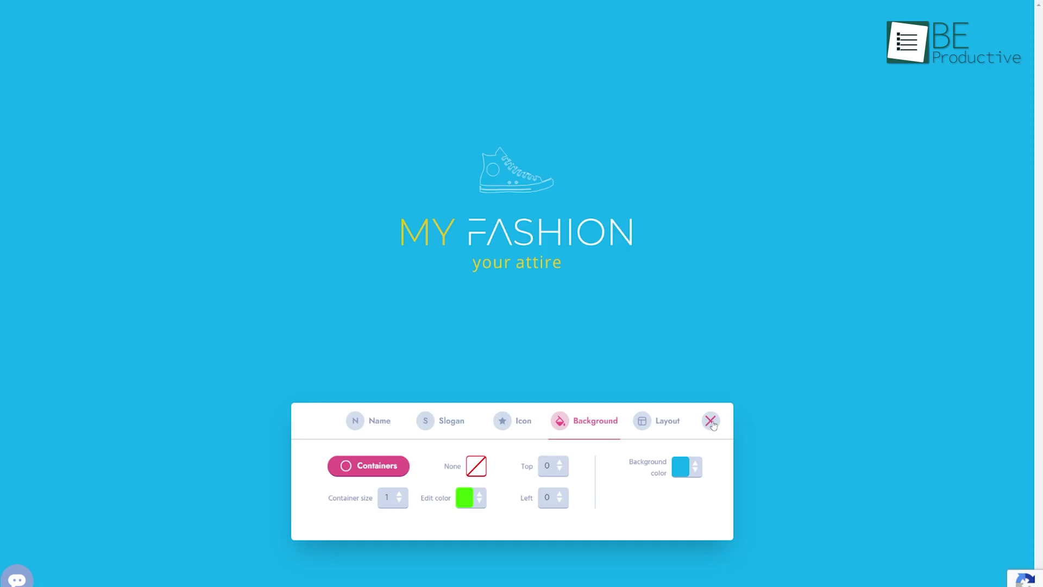
- Leave the editor and show the MY FASHION plans: Basic $25, Designer $65, Enterprise $175
{"action": "left_click", "coordinate": [710, 419]}
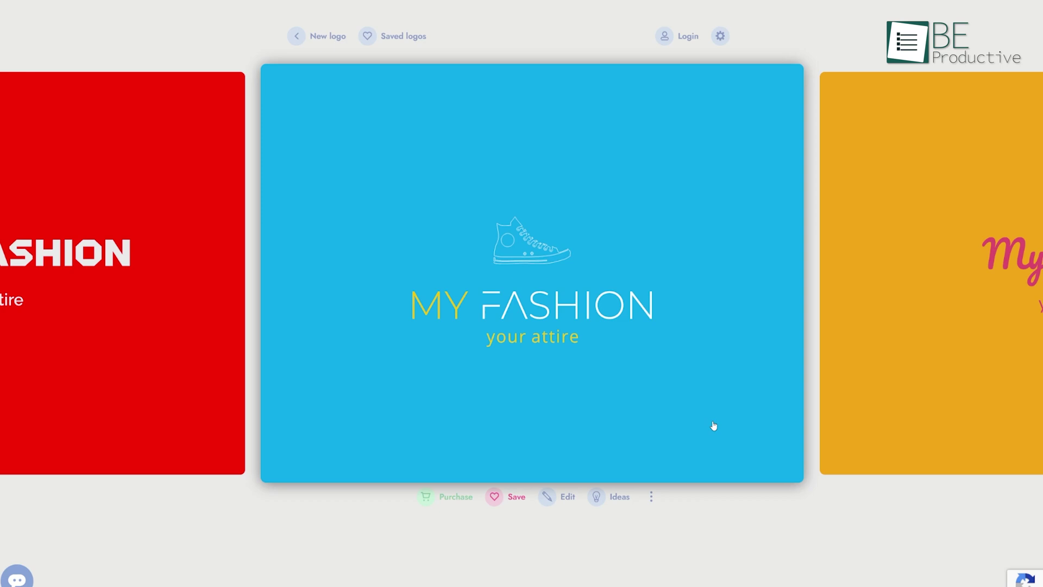
{"action": "left_click", "coordinate": [447, 499]}
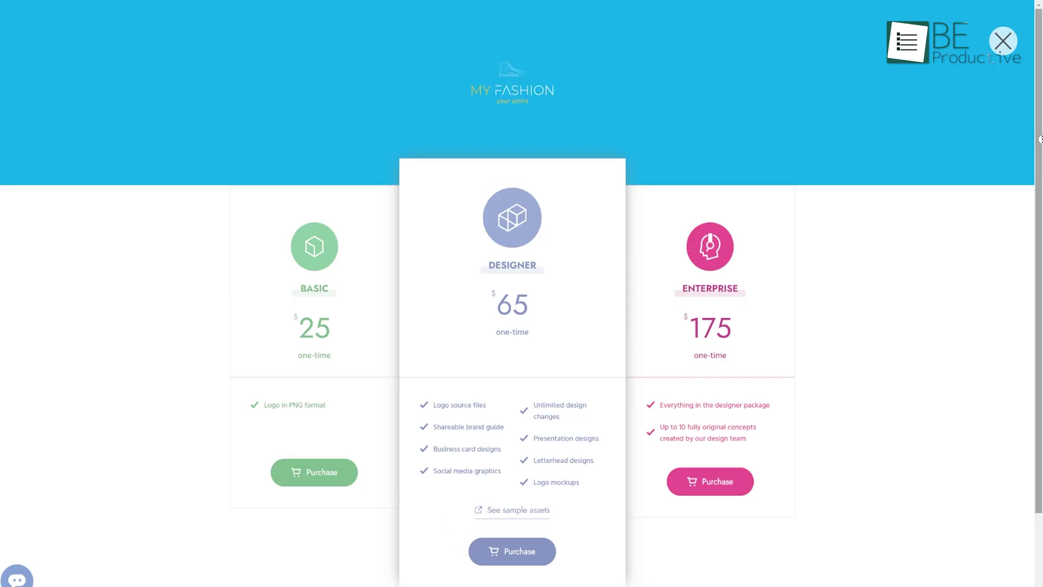
- Dismiss the pricing overlay and scroll through the MY FASHION logo's full-page mockup preview
{"action": "scroll", "coordinate": [1040, 173], "scroll_direction": "down", "scroll_amount": 2}
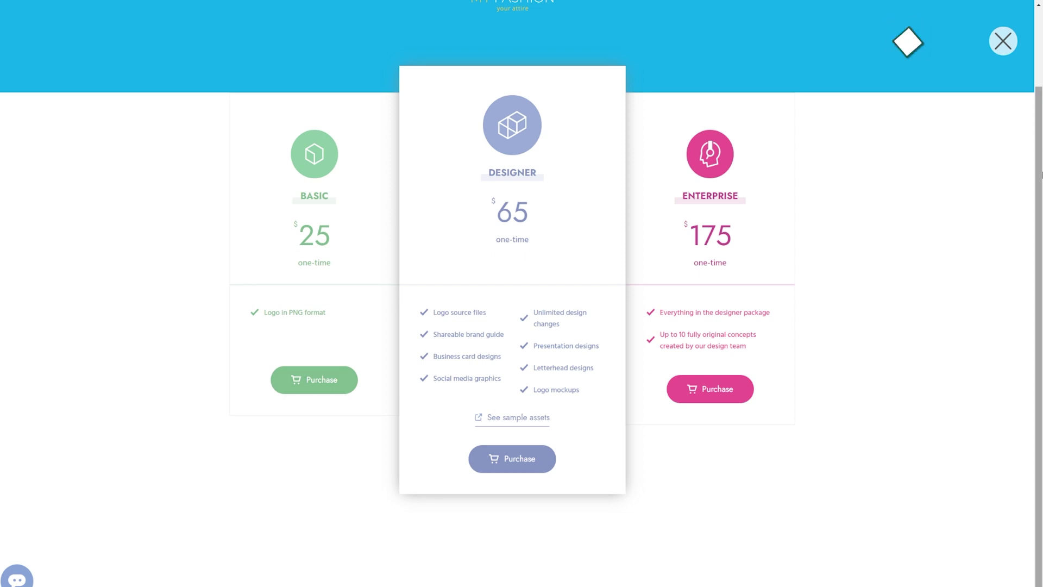
{"action": "key", "text": "Escape"}
{"action": "left_click", "coordinate": [575, 267]}
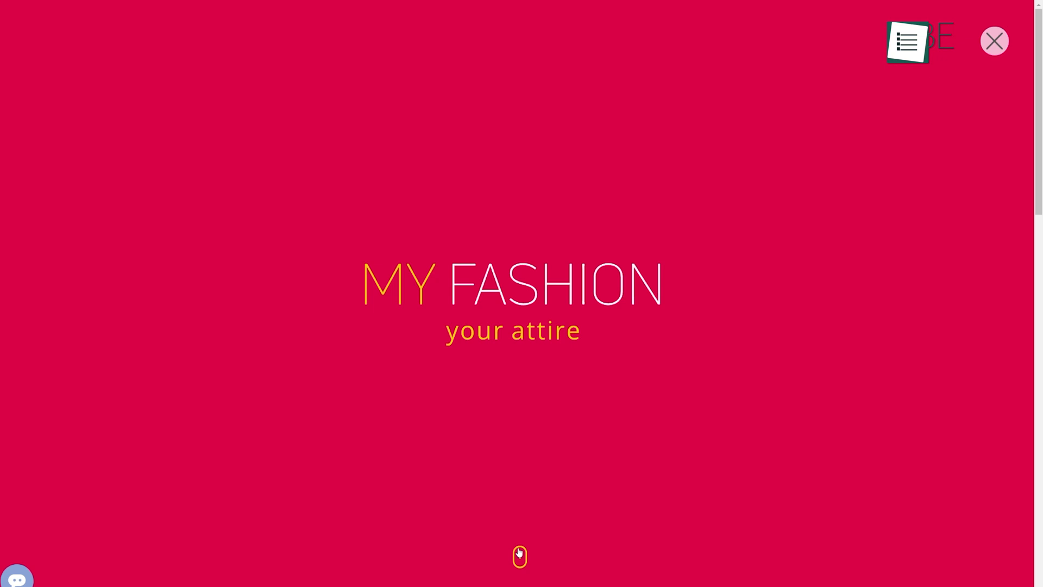
{"action": "scroll", "coordinate": [526, 478], "scroll_direction": "down", "scroll_amount": 12}
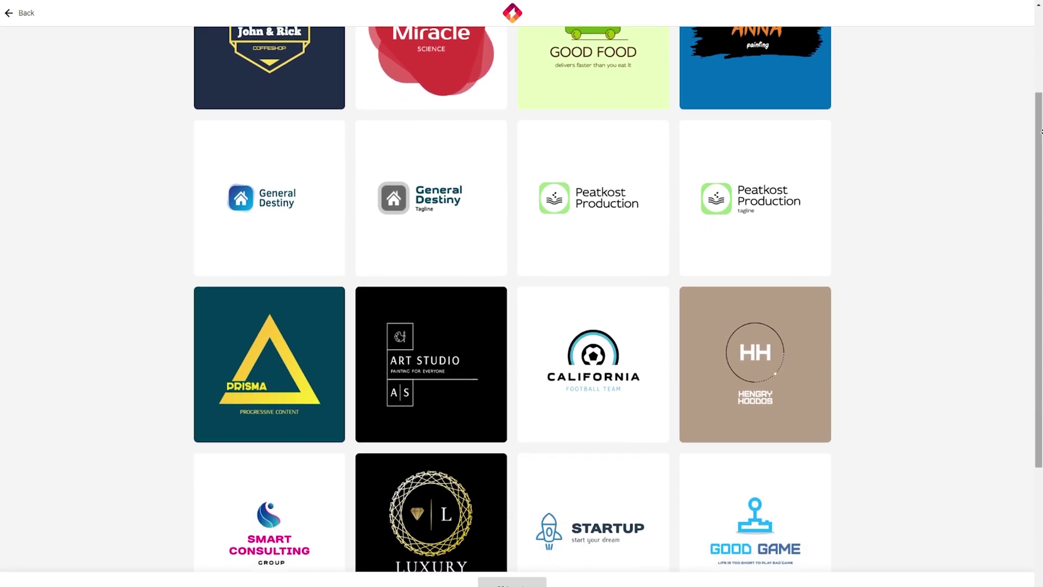
- Generate Candy tech logos with the slogan 'think different' and browse the Logos for you grid
{"action": "scroll", "coordinate": [1040, 131], "scroll_direction": "down", "scroll_amount": 2}
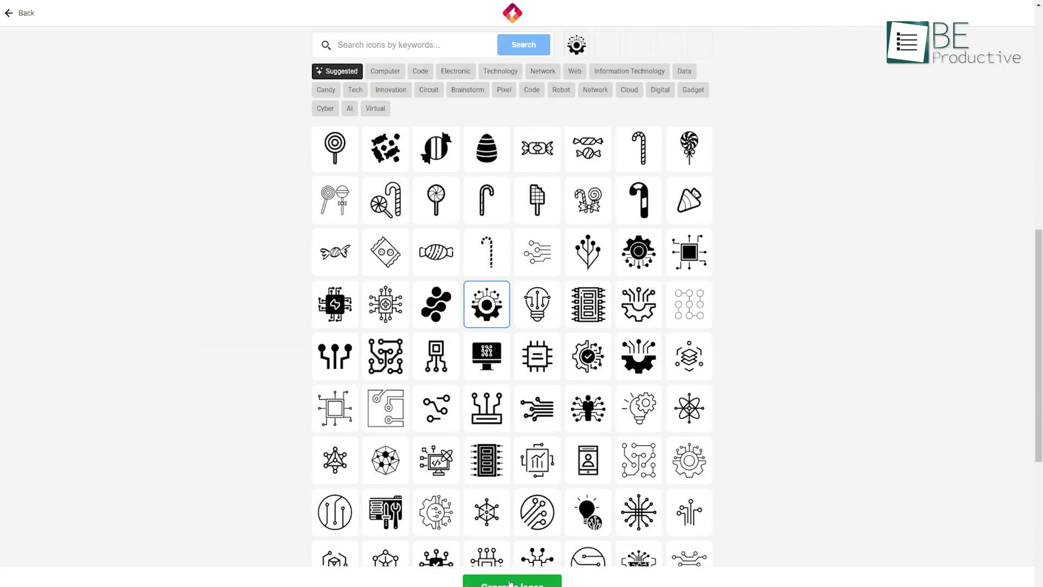
{"action": "left_click", "coordinate": [510, 583]}
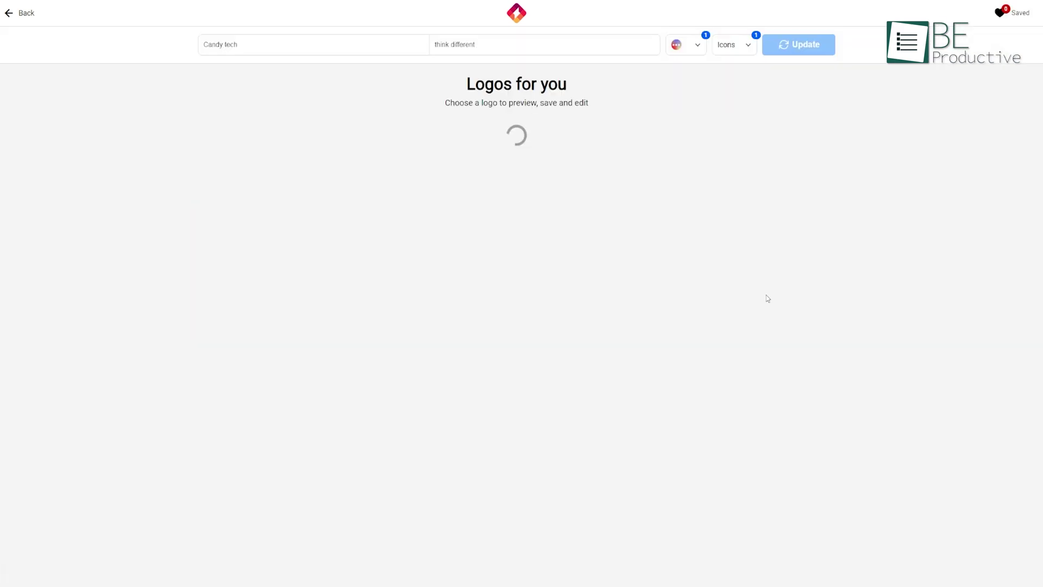
{"action": "scroll", "coordinate": [1040, 184], "scroll_direction": "down", "scroll_amount": 2}
{"action": "scroll", "coordinate": [1040, 185], "scroll_direction": "down", "scroll_amount": 8}
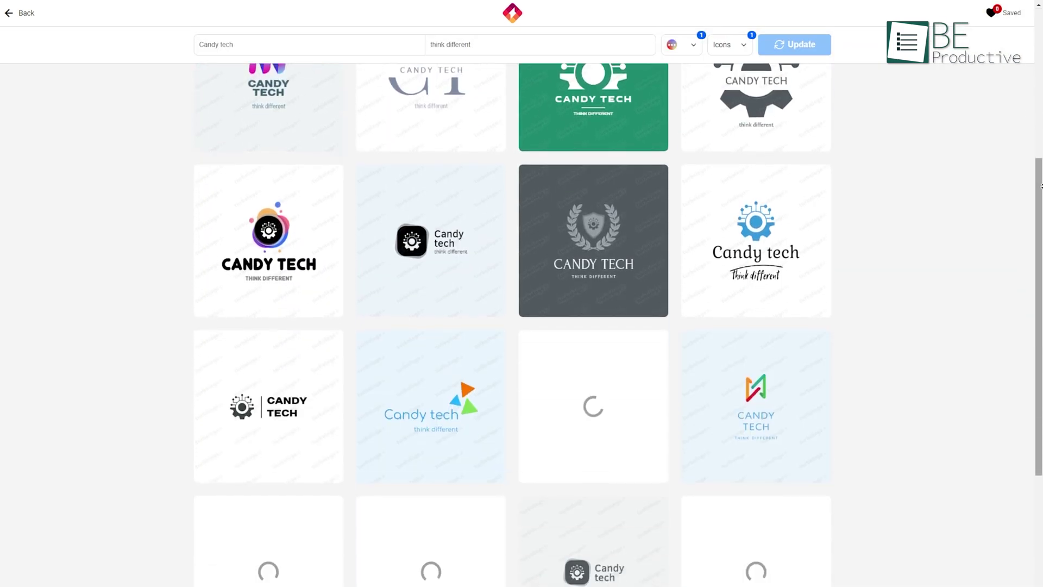
{"action": "scroll", "coordinate": [1040, 123], "scroll_direction": "up", "scroll_amount": 10}
{"action": "scroll", "coordinate": [1040, 122], "scroll_direction": "down", "scroll_amount": 12}
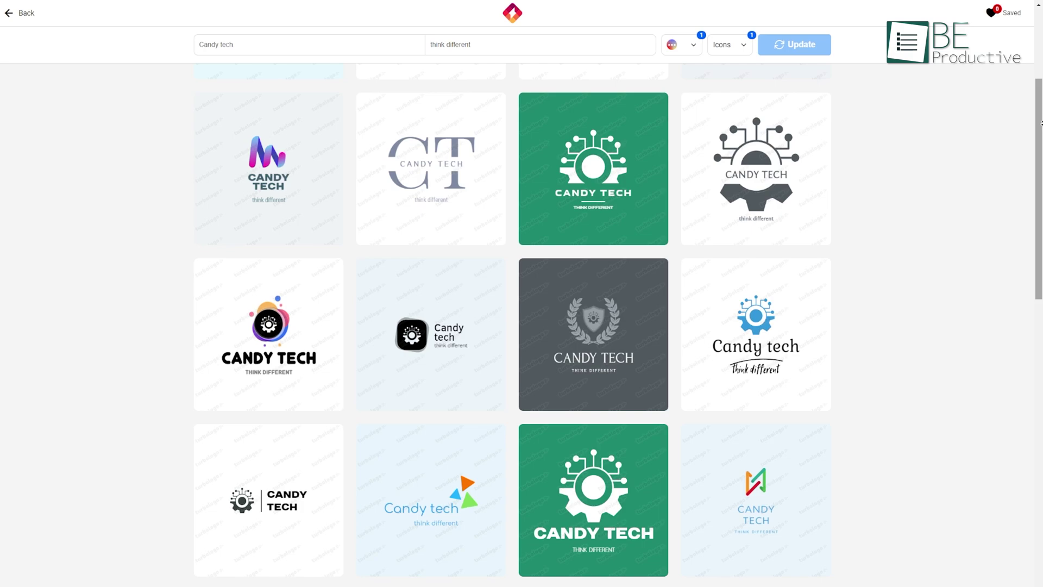
{"action": "scroll", "coordinate": [1040, 122], "scroll_direction": "down", "scroll_amount": 3}
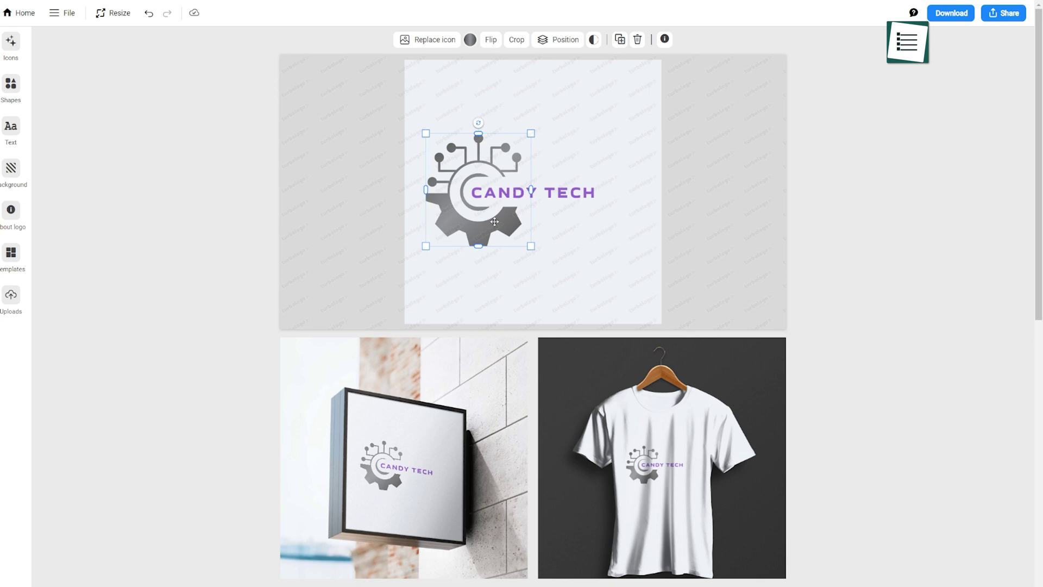
- Recolour the CANDY TECH text, trying dark teal before settling on purple
{"action": "left_click", "coordinate": [531, 195]}
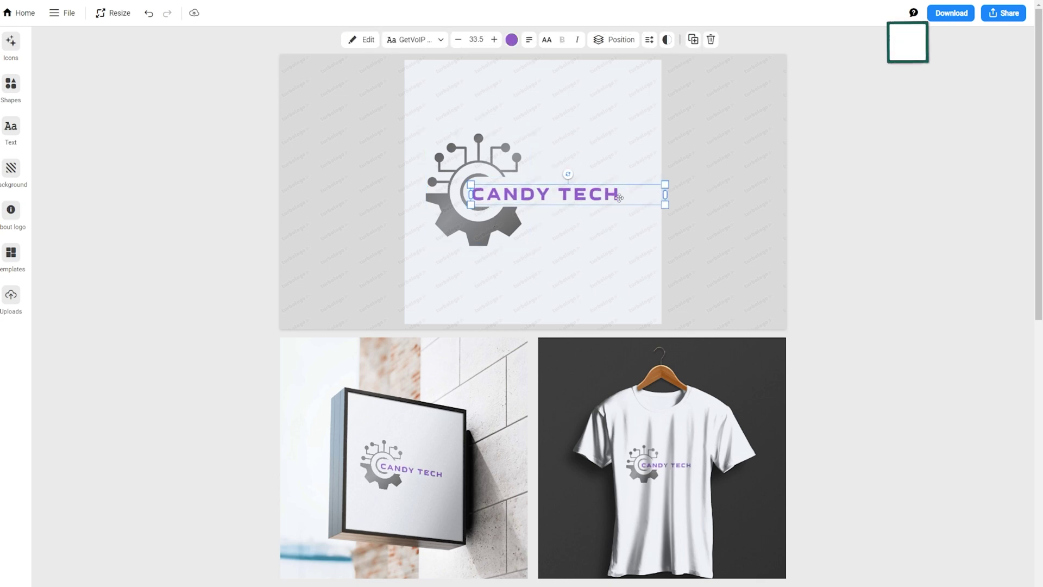
{"action": "left_click", "coordinate": [511, 39]}
{"action": "left_click", "coordinate": [69, 310]}
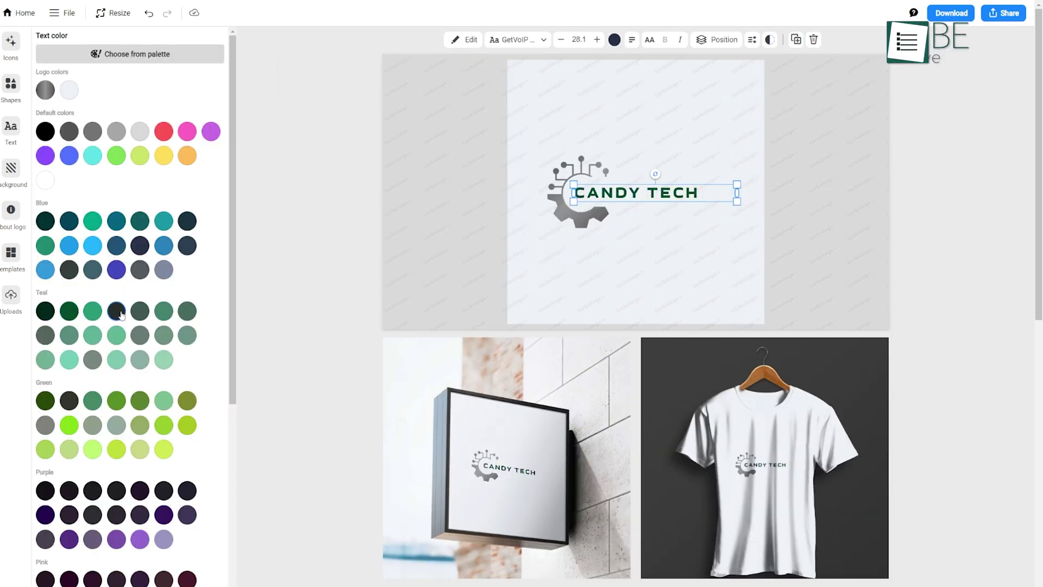
{"action": "scroll", "coordinate": [145, 406], "scroll_direction": "down", "scroll_amount": 2}
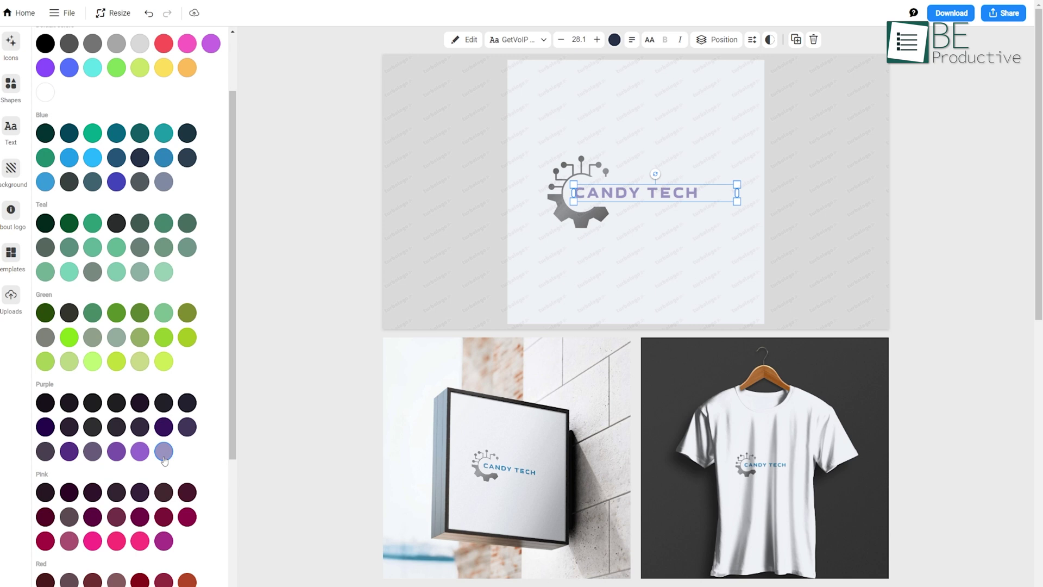
{"action": "left_click", "coordinate": [255, 329]}
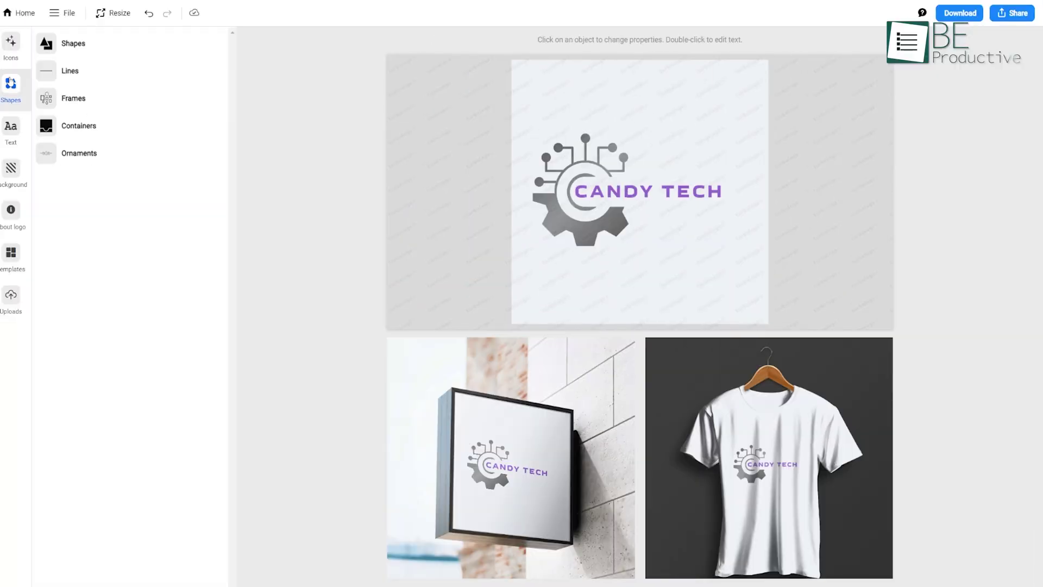
- Add a top-aligned black circle, then reach the Lite $5.99, Standard $10.99, Business $20.99 download plans
{"action": "left_click", "coordinate": [105, 52]}
{"action": "left_click_drag", "start_coordinate": [106, 94], "coordinate": [576, 183]}
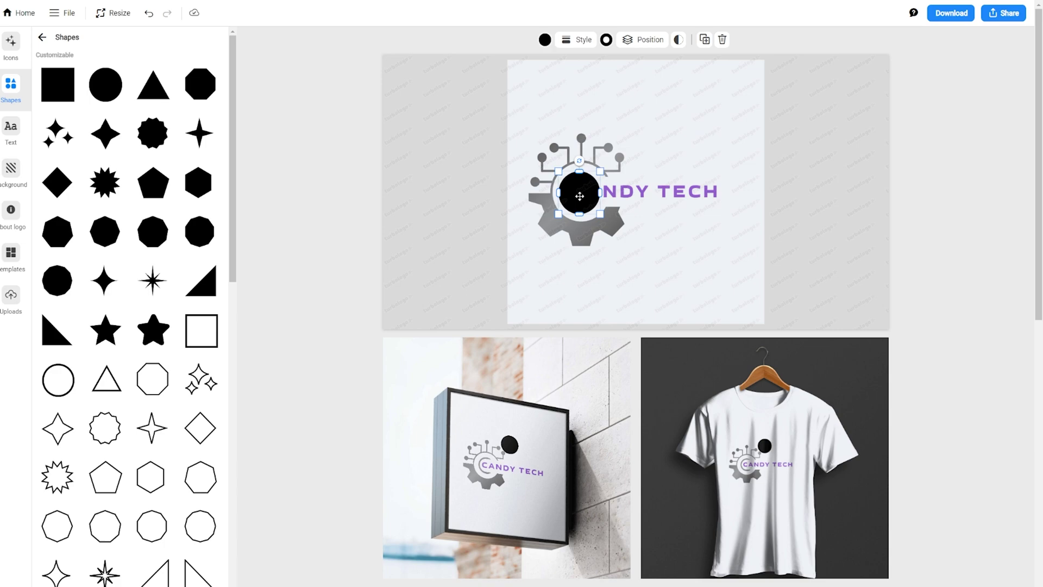
{"action": "right_click", "coordinate": [580, 198]}
{"action": "left_click", "coordinate": [655, 46]}
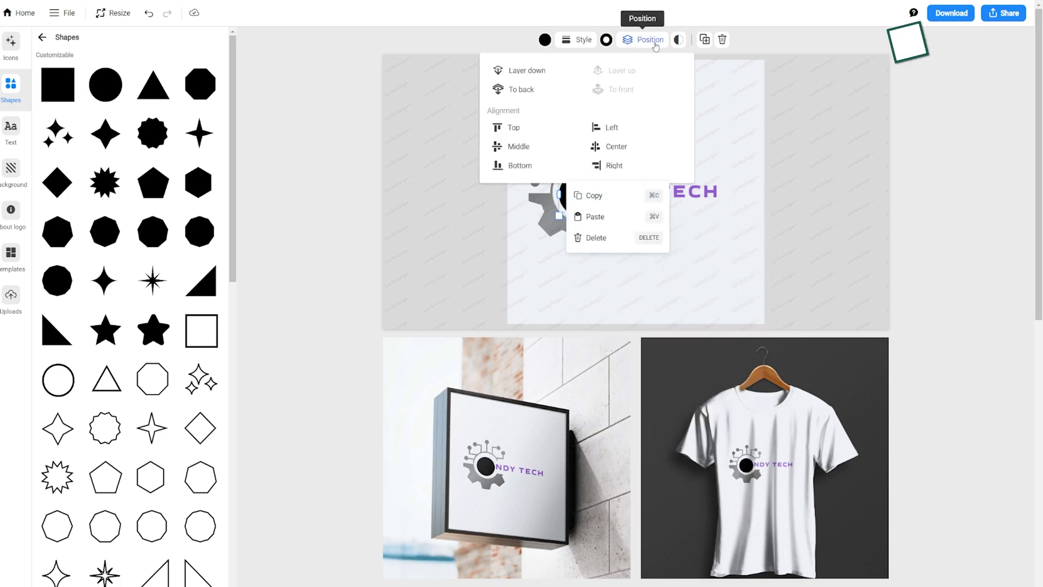
{"action": "left_click", "coordinate": [542, 130]}
{"action": "left_click", "coordinate": [948, 15]}
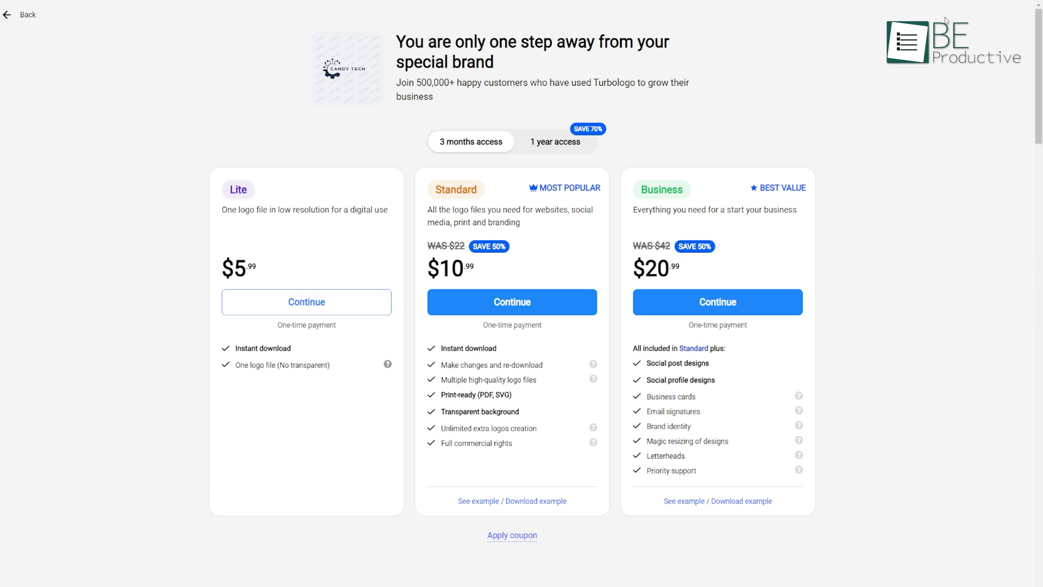
{"action": "scroll", "coordinate": [1039, 92], "scroll_direction": "down", "scroll_amount": 2}
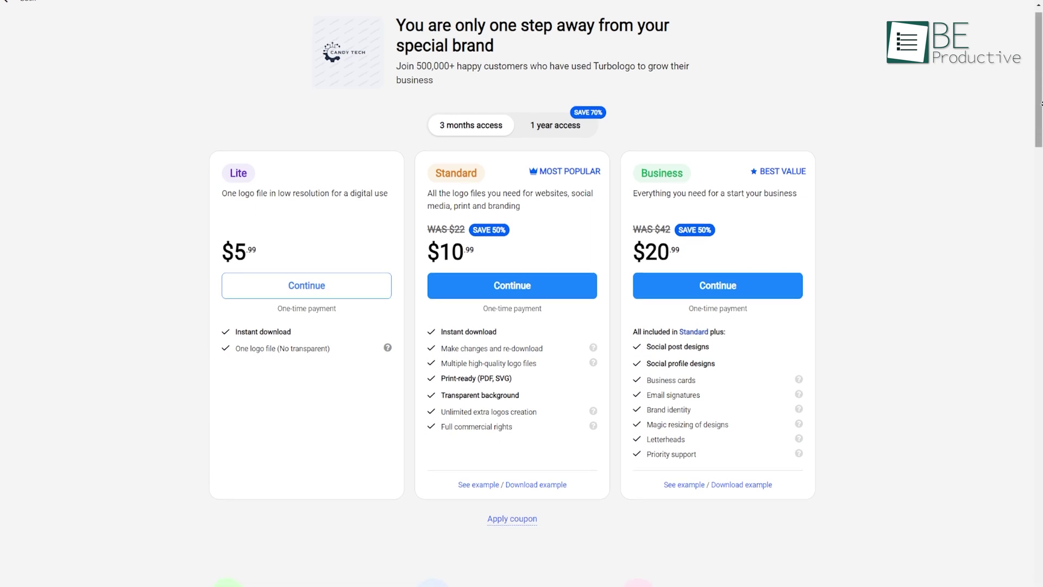
{"action": "scroll", "coordinate": [1040, 103], "scroll_direction": "down", "scroll_amount": 2}
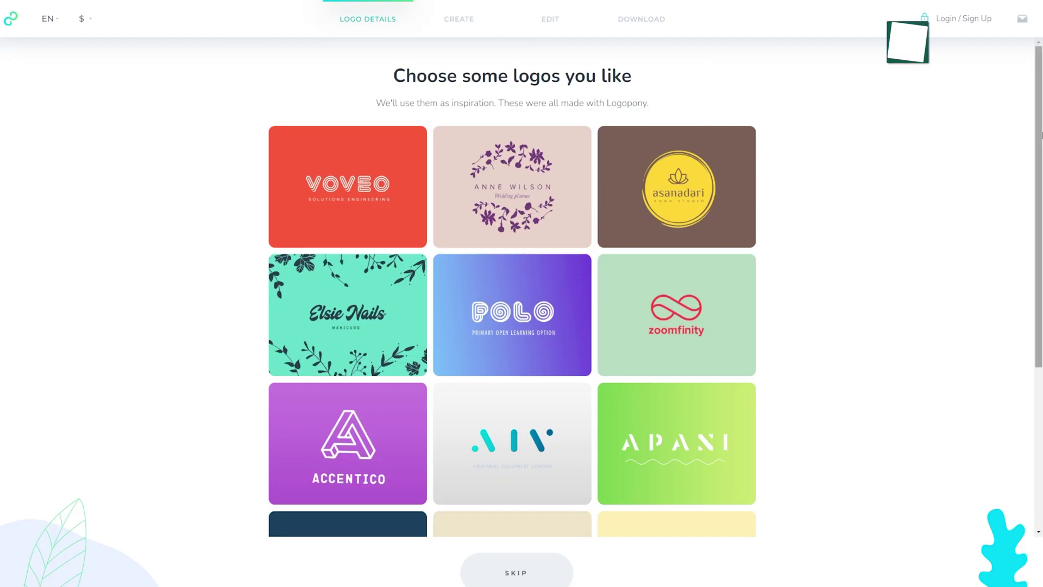
- Enter the slogan 'AI Tool Reviews' and create the Scary Robots logo designs
{"action": "scroll", "coordinate": [1039, 134], "scroll_direction": "down", "scroll_amount": 5}
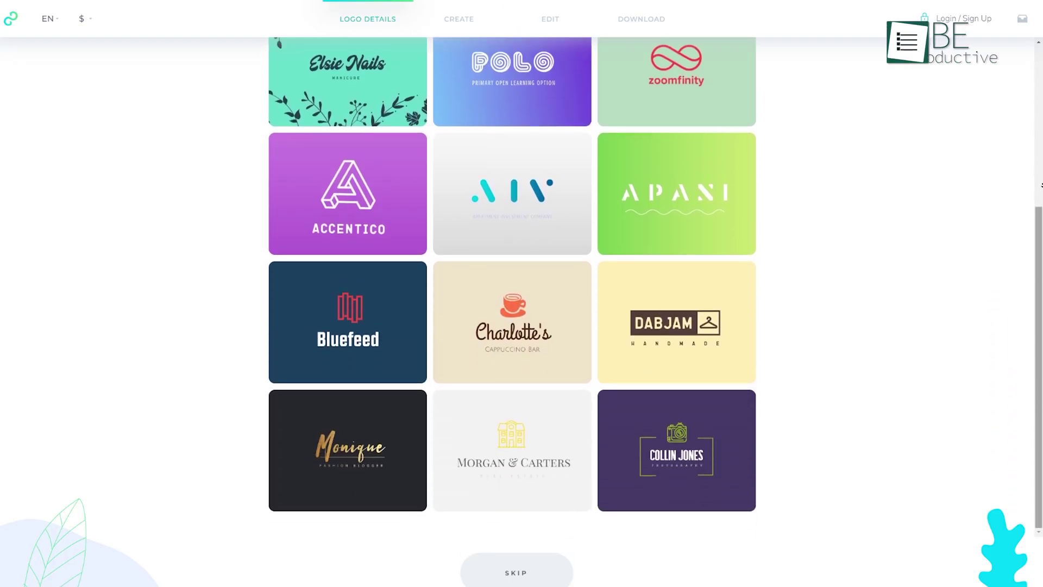
{"action": "scroll", "coordinate": [1041, 186], "scroll_direction": "up", "scroll_amount": 3}
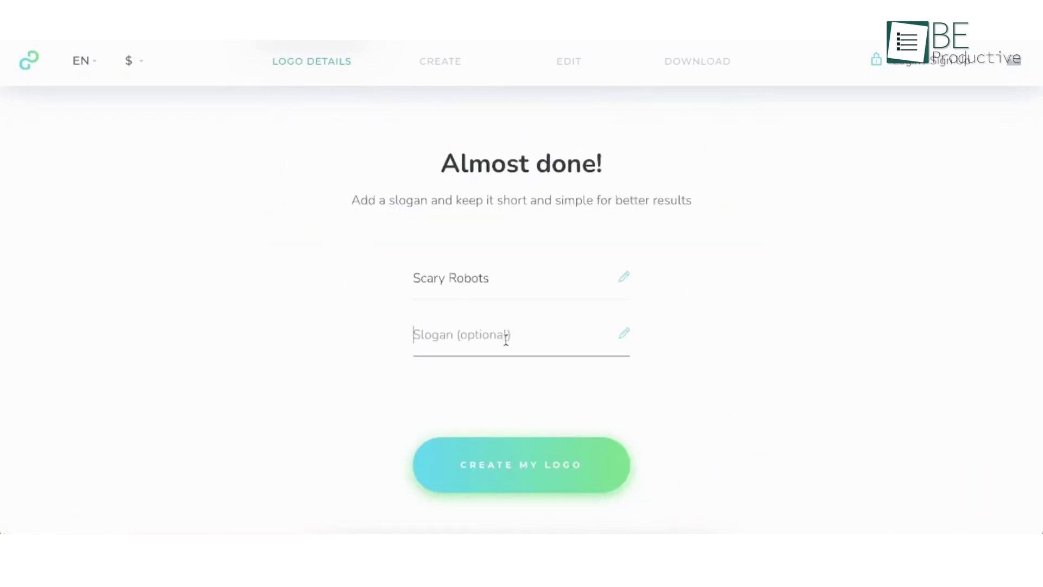
{"action": "type", "text": "views"}
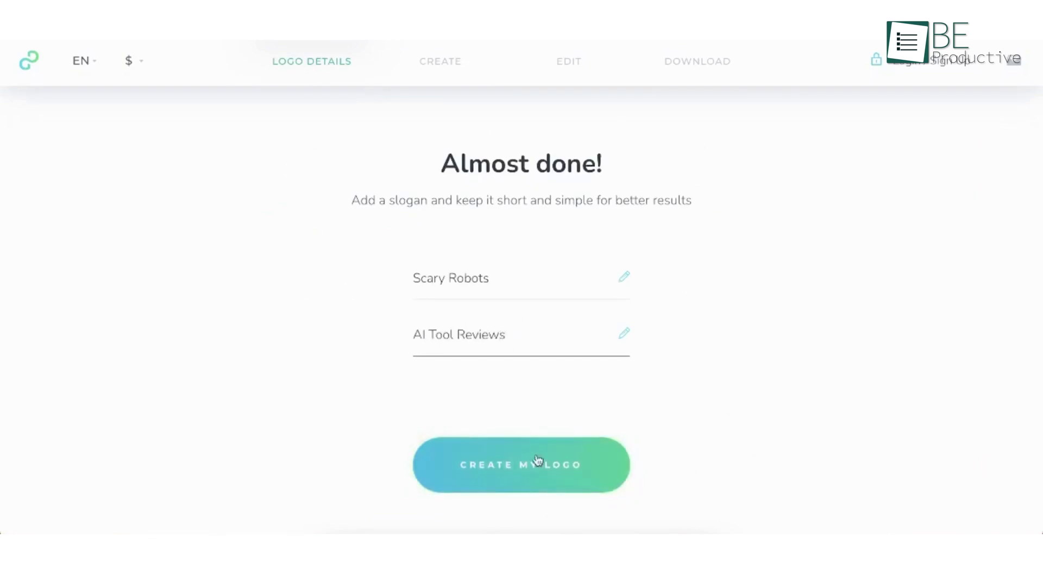
{"action": "left_click", "coordinate": [536, 463]}
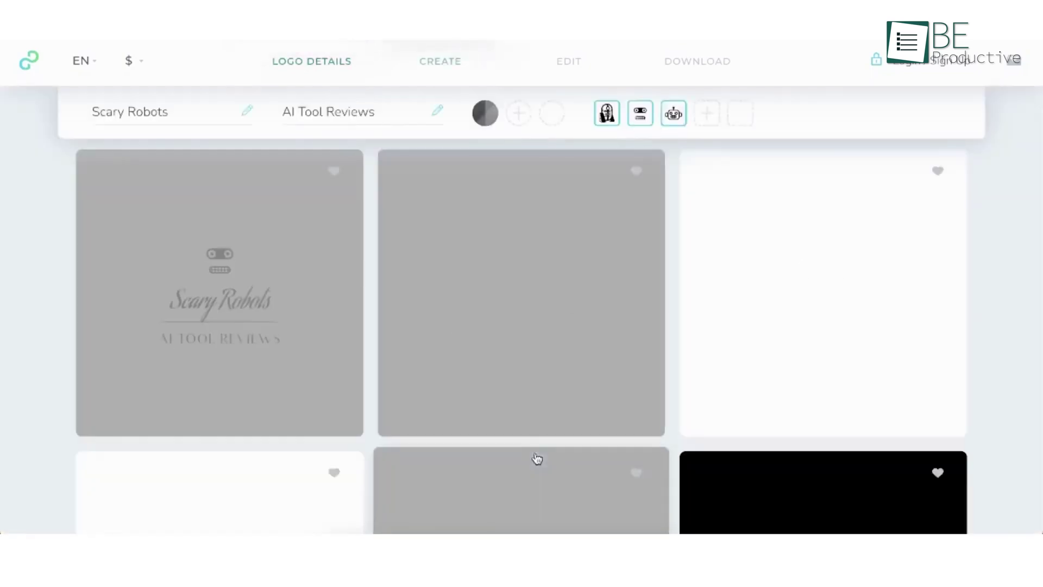
- Browse the Scary Robots results and generate a further batch with CREATE MORE
{"action": "scroll", "coordinate": [658, 288], "scroll_direction": "down", "scroll_amount": 3}
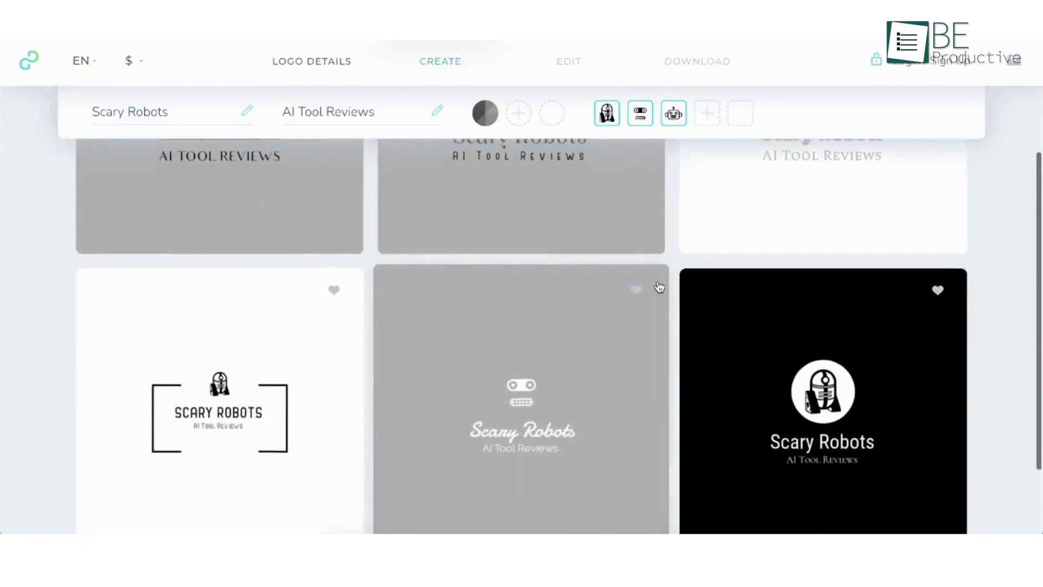
{"action": "scroll", "coordinate": [658, 287], "scroll_direction": "up", "scroll_amount": 3}
{"action": "scroll", "coordinate": [613, 297], "scroll_direction": "down", "scroll_amount": 1}
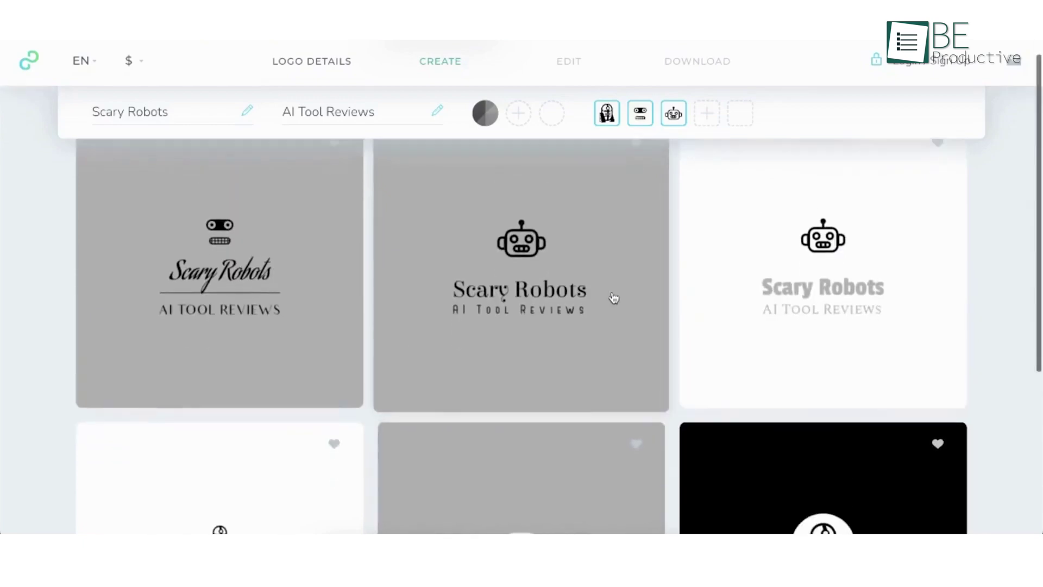
{"action": "scroll", "coordinate": [617, 261], "scroll_direction": "down", "scroll_amount": 5}
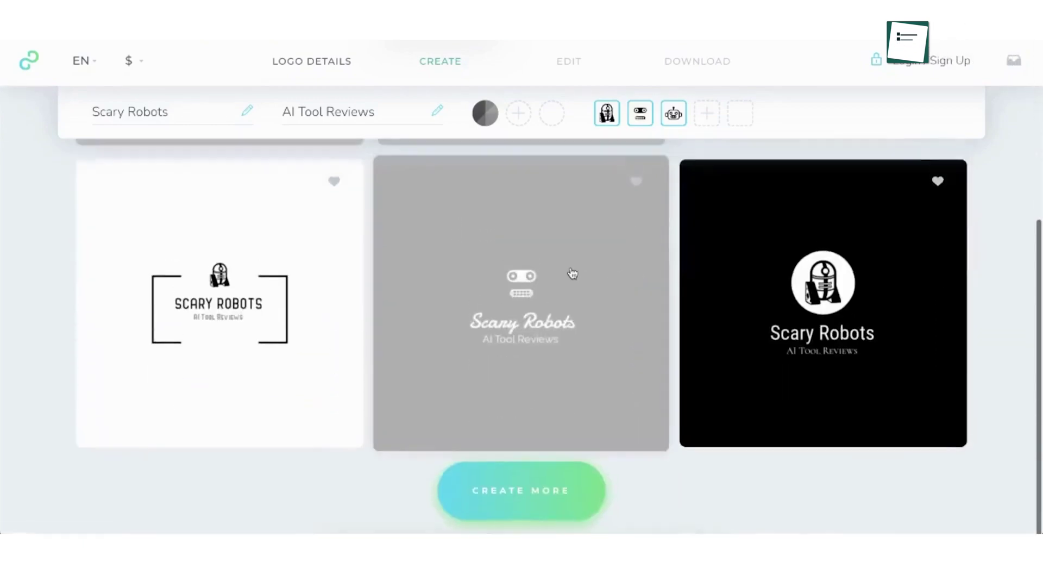
{"action": "left_click", "coordinate": [520, 505]}
{"action": "scroll", "coordinate": [572, 426], "scroll_direction": "down", "scroll_amount": 5}
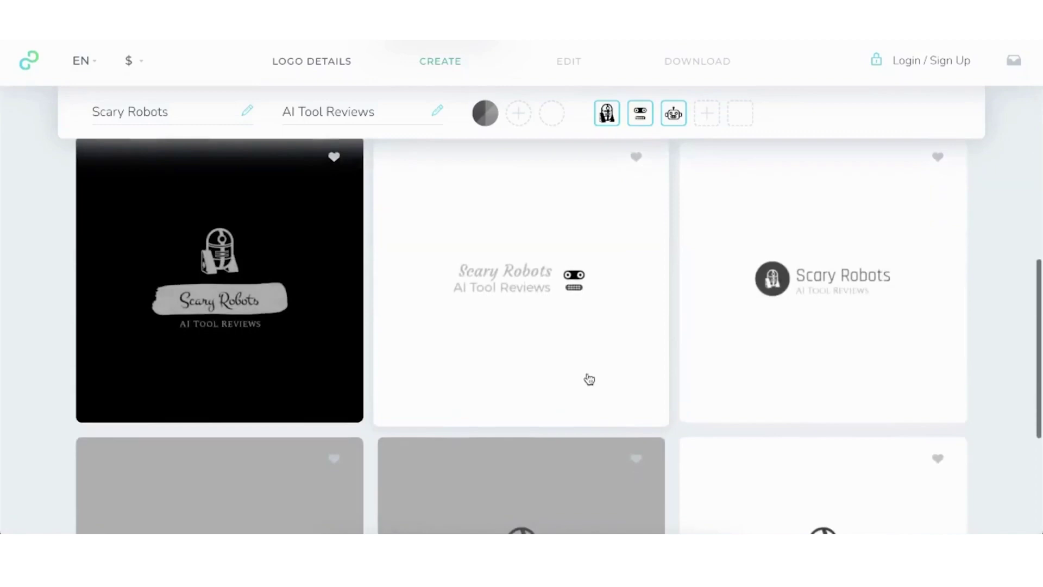
{"action": "scroll", "coordinate": [609, 328], "scroll_direction": "down", "scroll_amount": 5}
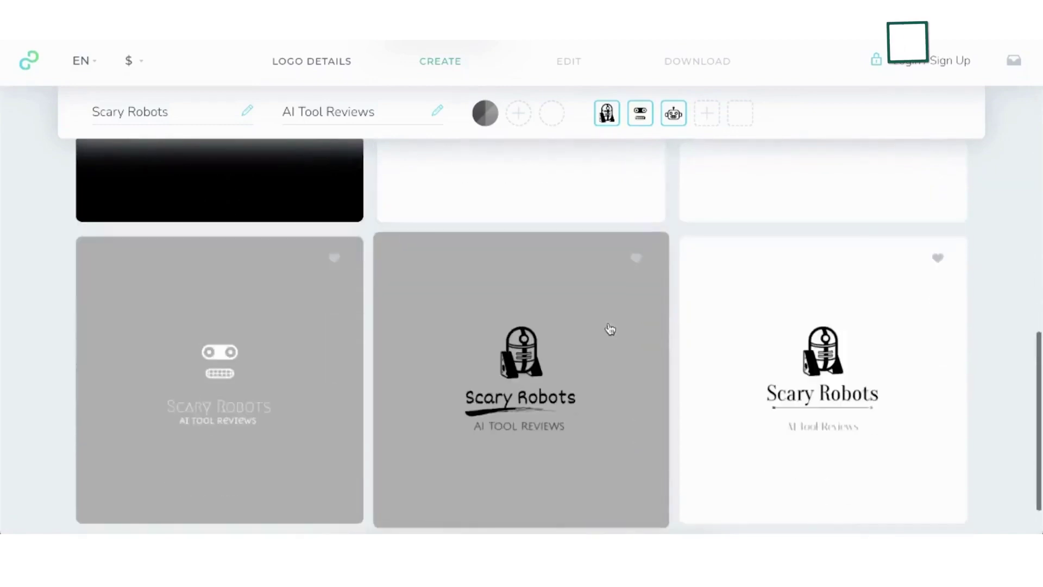
{"action": "scroll", "coordinate": [392, 357], "scroll_direction": "down", "scroll_amount": 5}
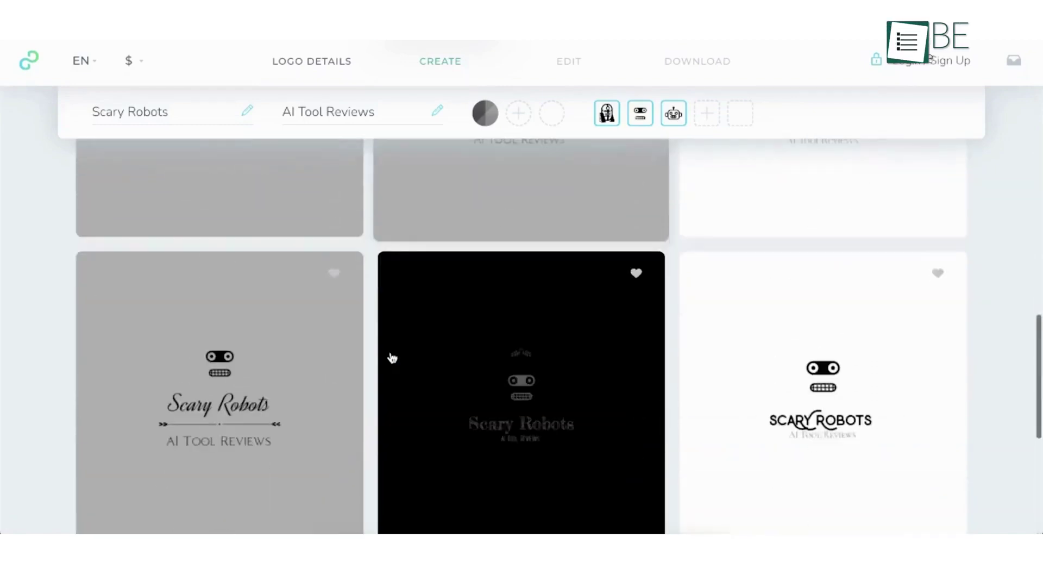
{"action": "scroll", "coordinate": [392, 358], "scroll_direction": "down", "scroll_amount": 5}
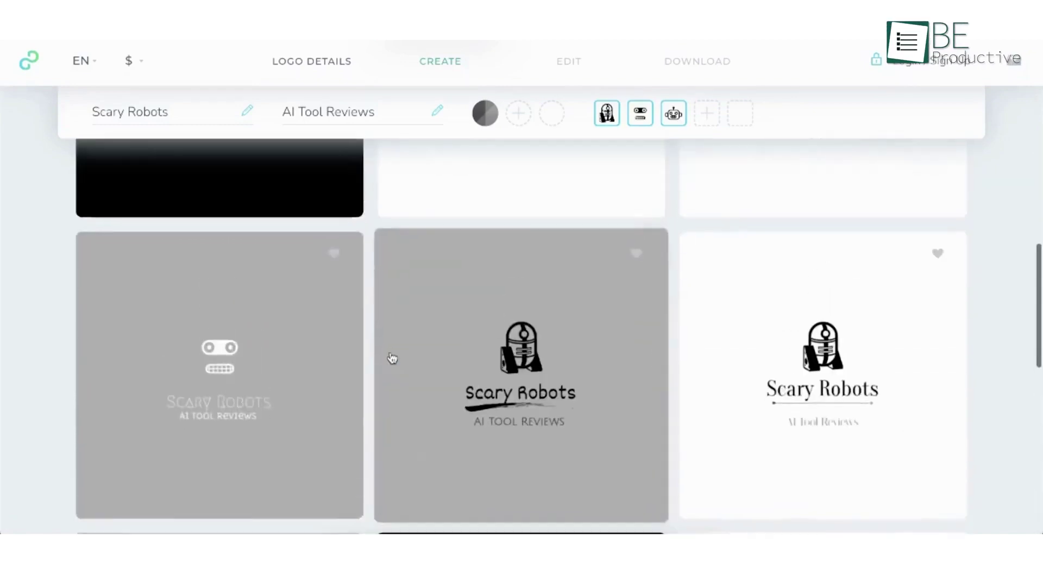
{"action": "scroll", "coordinate": [315, 419], "scroll_direction": "down", "scroll_amount": 5}
- Open the horizontal Scary Robots design and look through its slogan and icon settings
{"action": "left_click", "coordinate": [317, 417]}
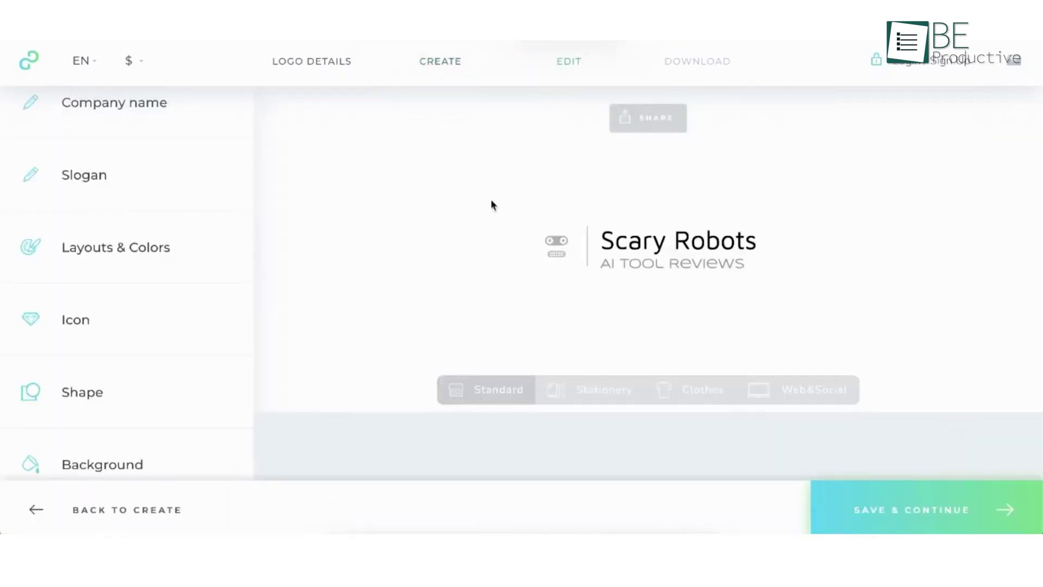
{"action": "left_click", "coordinate": [643, 266]}
{"action": "left_click", "coordinate": [563, 257]}
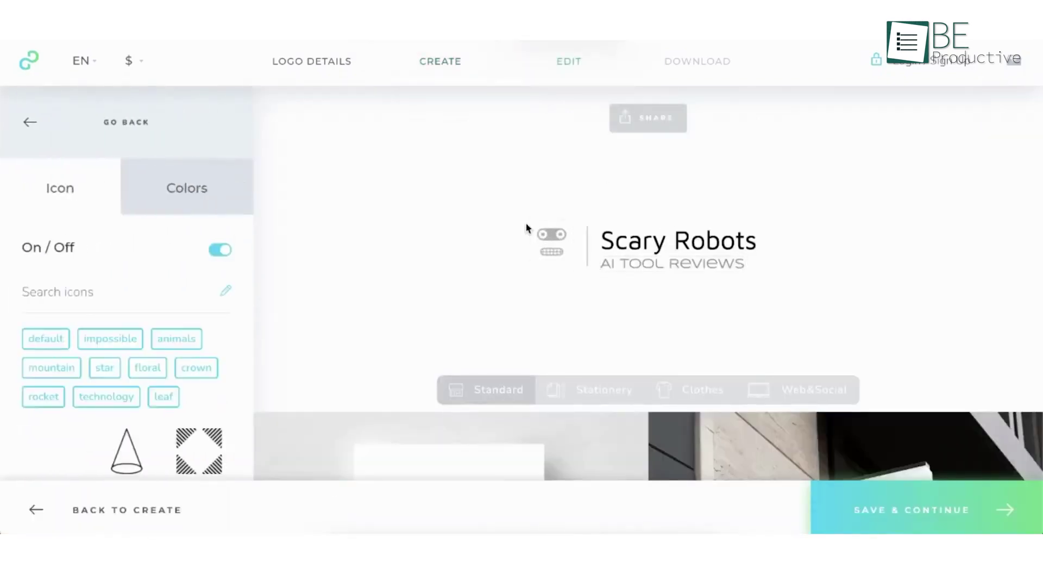
{"action": "left_click", "coordinate": [526, 229]}
- Change the robot icon's colour from grey to black
{"action": "left_click", "coordinate": [551, 245]}
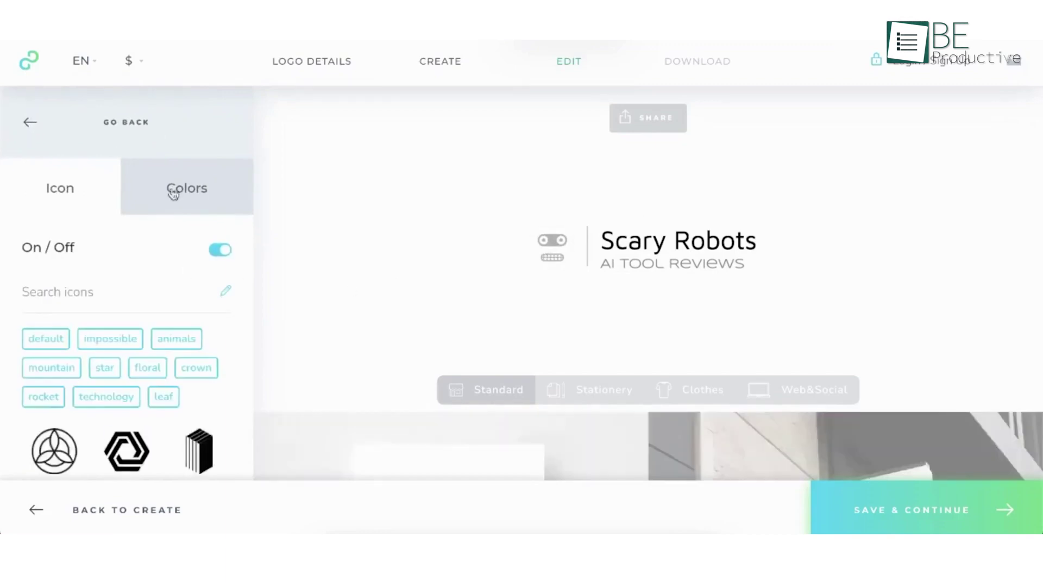
{"action": "left_click", "coordinate": [161, 171]}
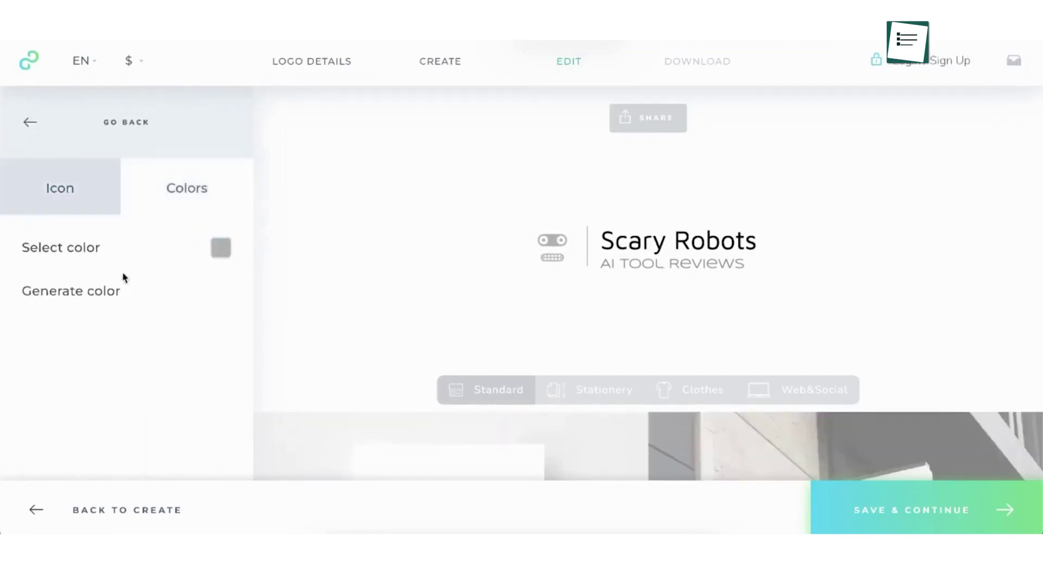
{"action": "left_click", "coordinate": [123, 274]}
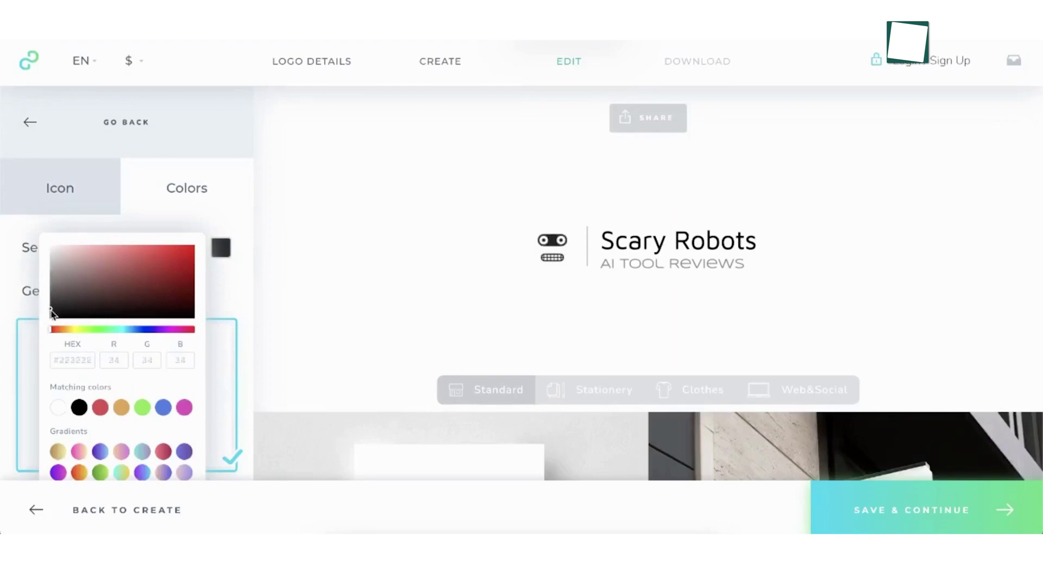
{"action": "left_click", "coordinate": [255, 304]}
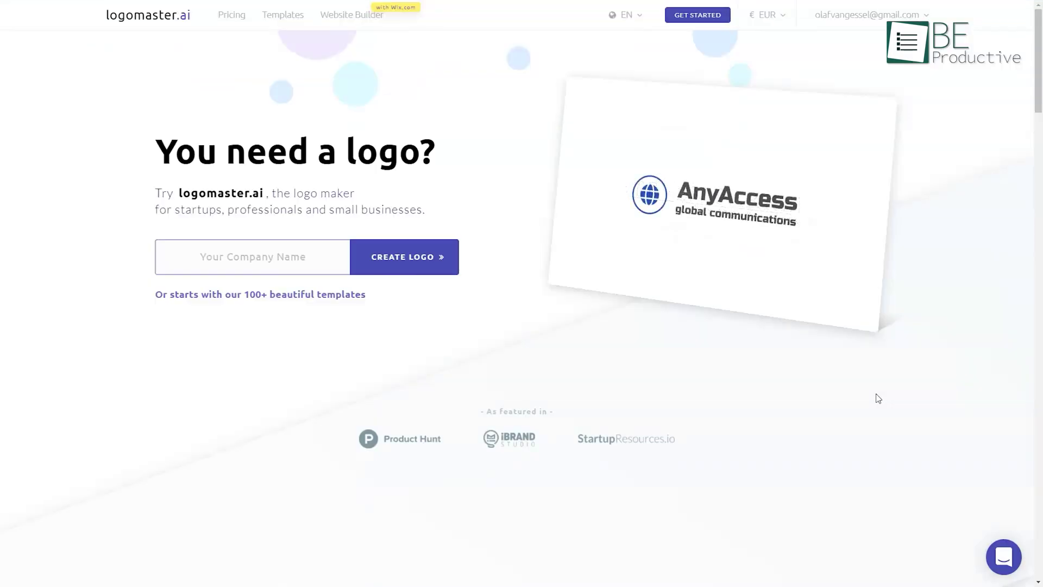
- Enter ToolFinderr as the company name and start entering 'Fi' for the category
{"action": "left_click", "coordinate": [263, 267]}
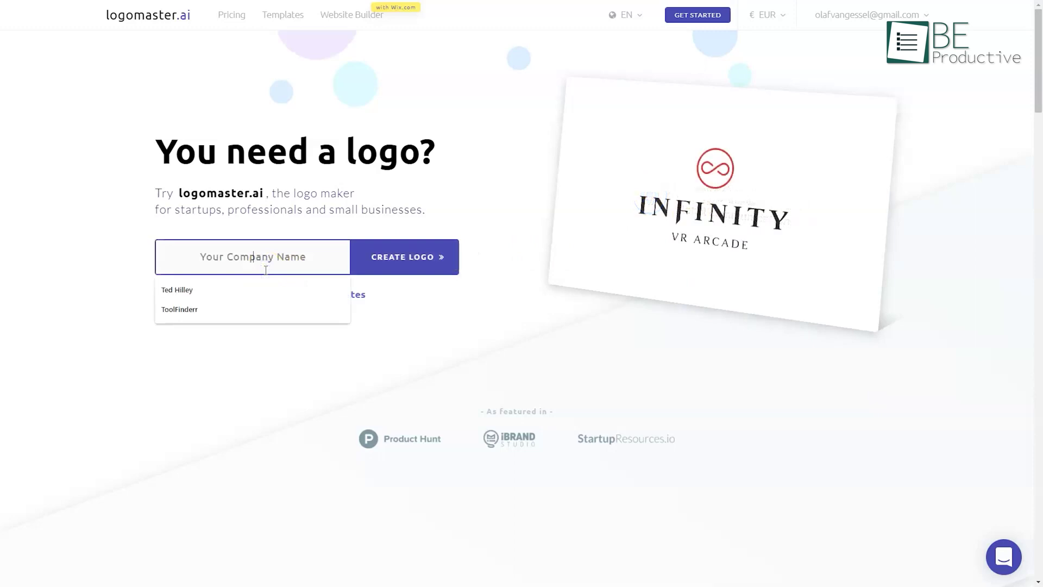
{"action": "type", "text": "ToolFind"}
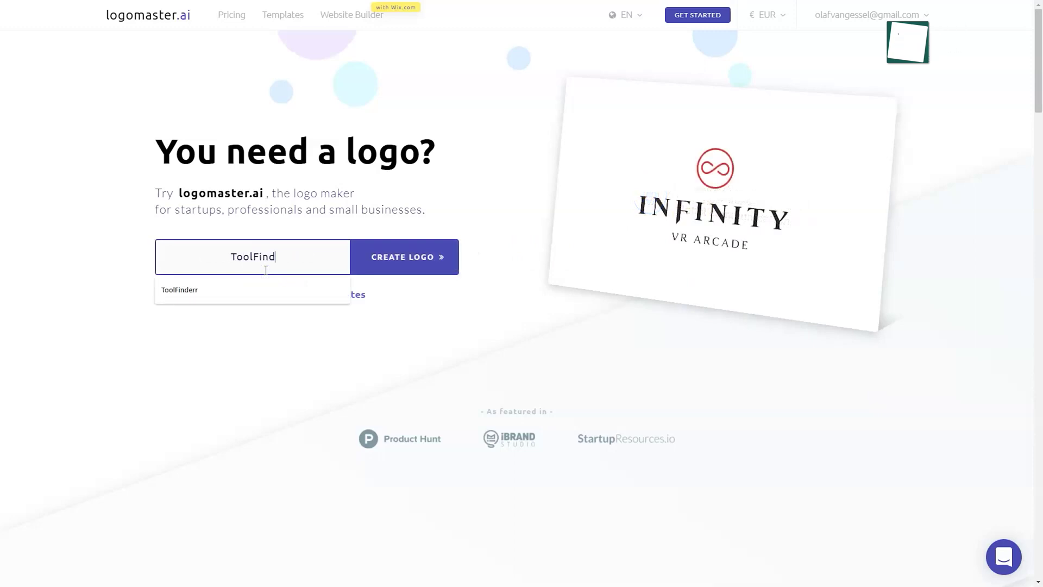
{"action": "type", "text": "err"}
{"action": "left_click", "coordinate": [398, 260]}
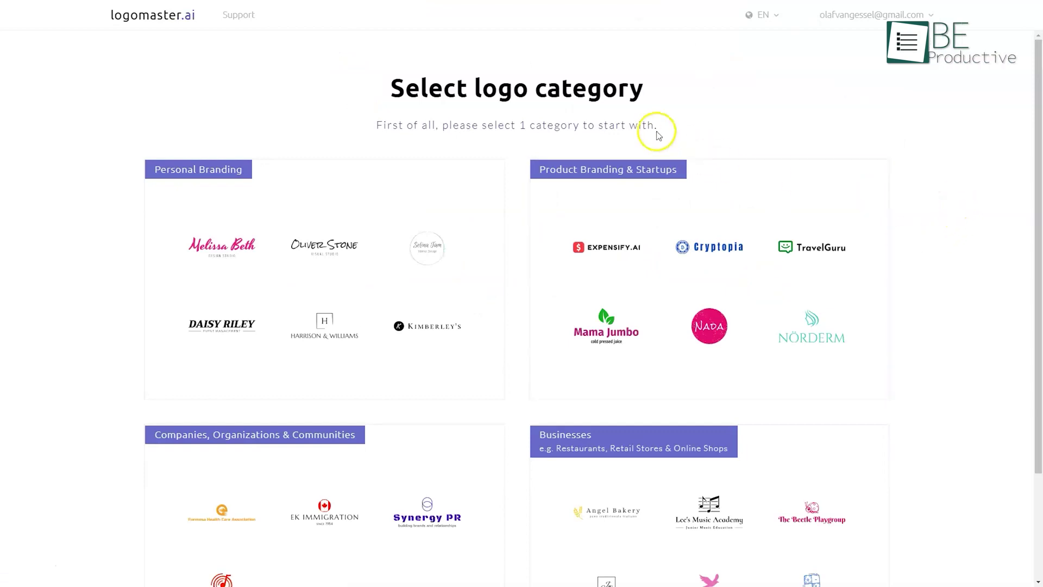
{"action": "type", "text": "Fi"}
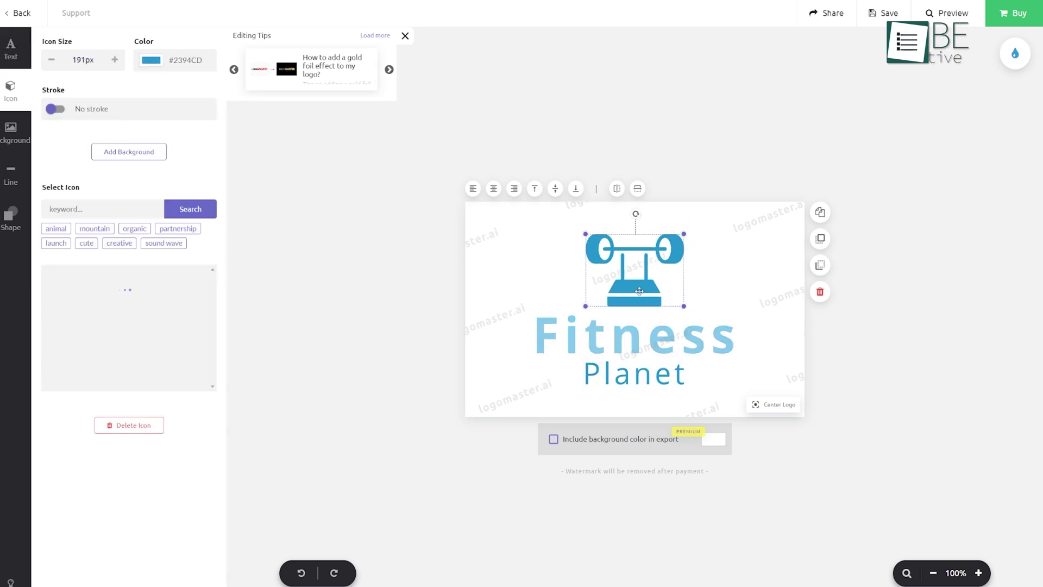
- Enlarge the dumbbell icon, make Fitness #00A9FF blue, and open the USD 39 Basic package page
{"action": "left_click_drag", "start_coordinate": [690, 302], "coordinate": [689, 319]}
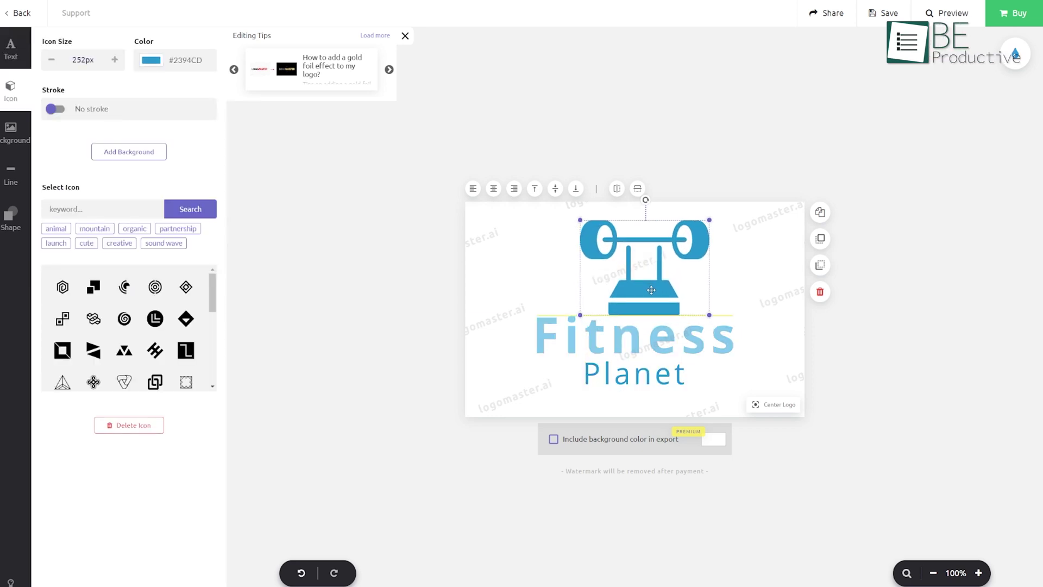
{"action": "left_click_drag", "start_coordinate": [652, 290], "coordinate": [642, 289]}
{"action": "left_click", "coordinate": [624, 348]}
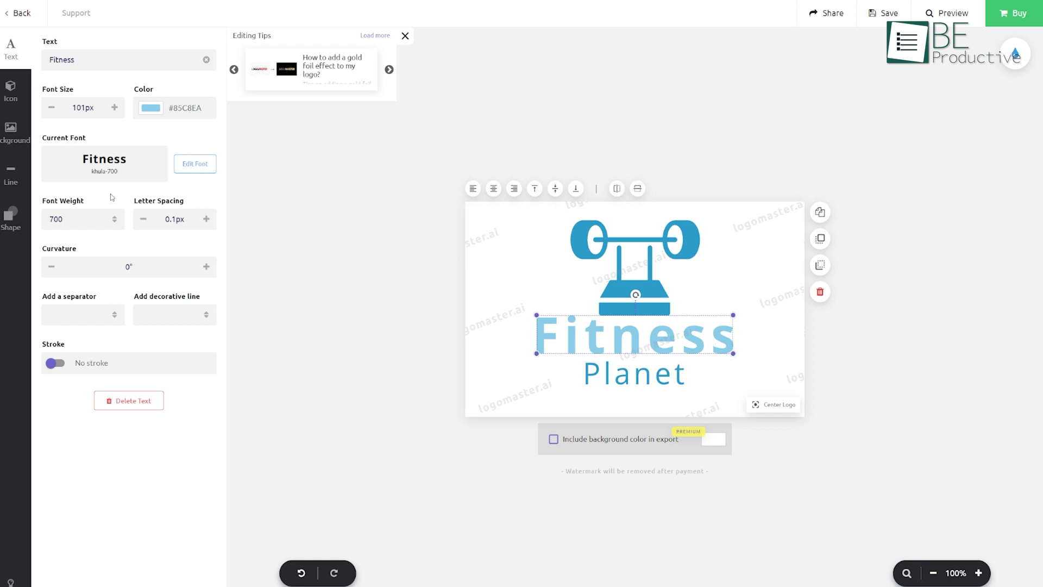
{"action": "left_click", "coordinate": [159, 112]}
{"action": "left_click_drag", "start_coordinate": [238, 171], "coordinate": [284, 132]}
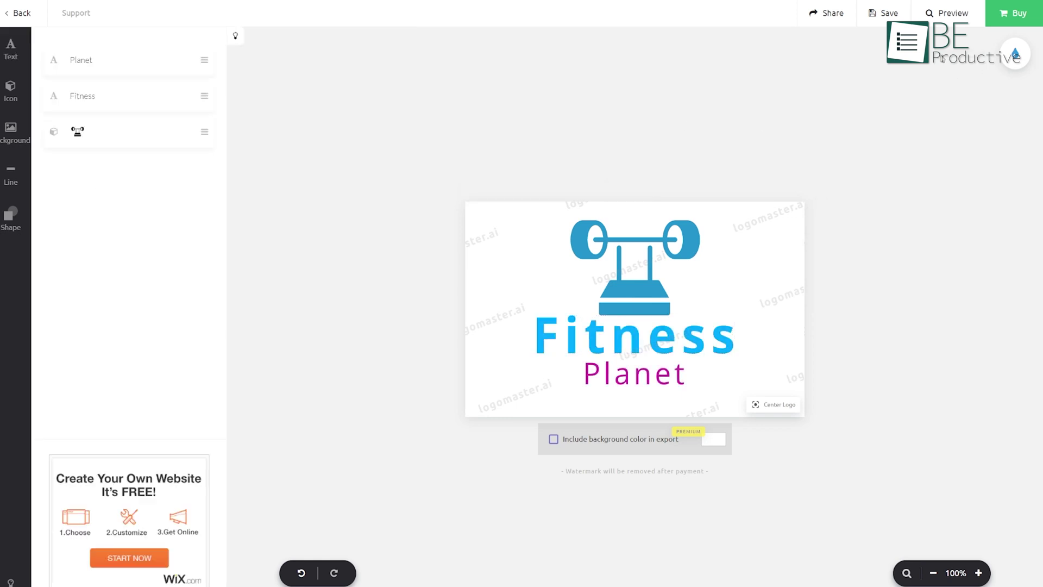
{"action": "left_click", "coordinate": [995, 24]}
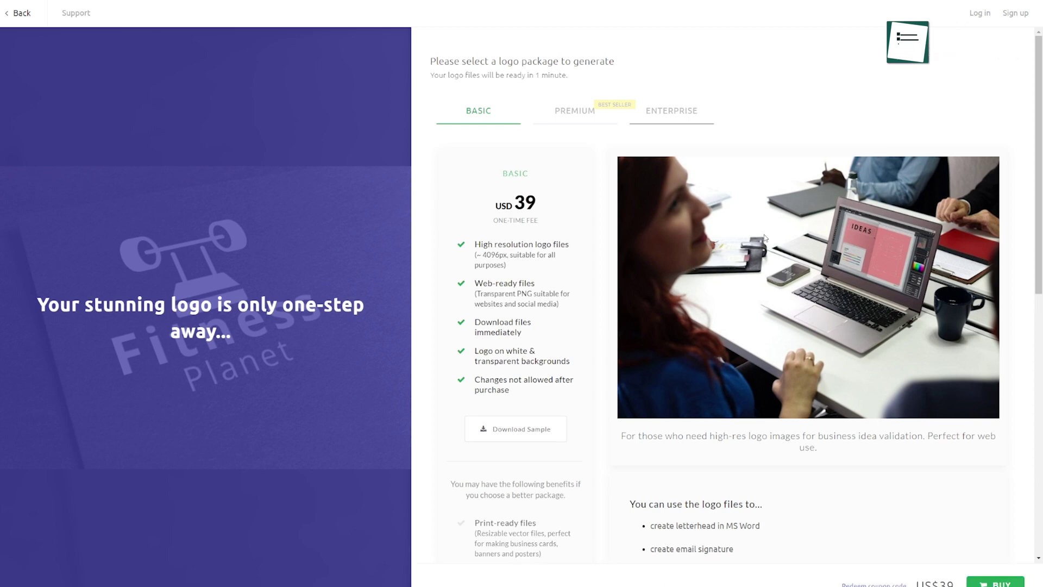
{"action": "left_click", "coordinate": [576, 114]}
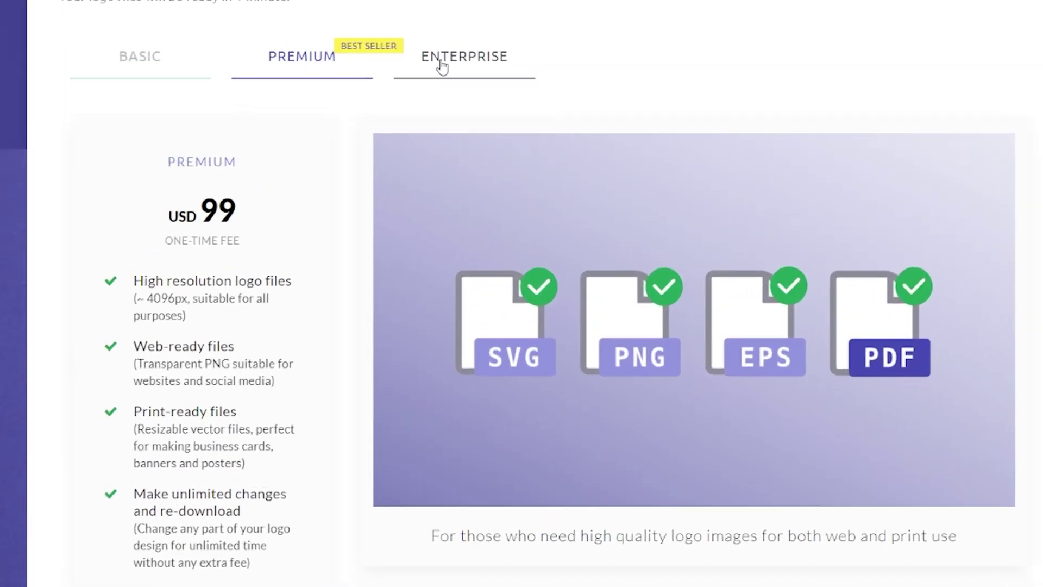
{"action": "left_click", "coordinate": [658, 116]}
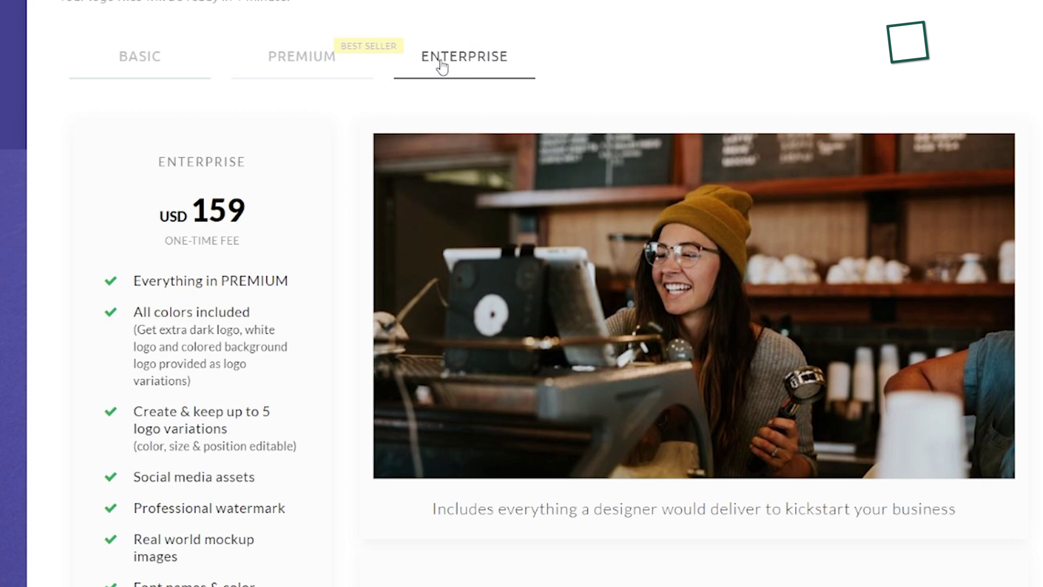
{"action": "left_click", "coordinate": [343, 67]}
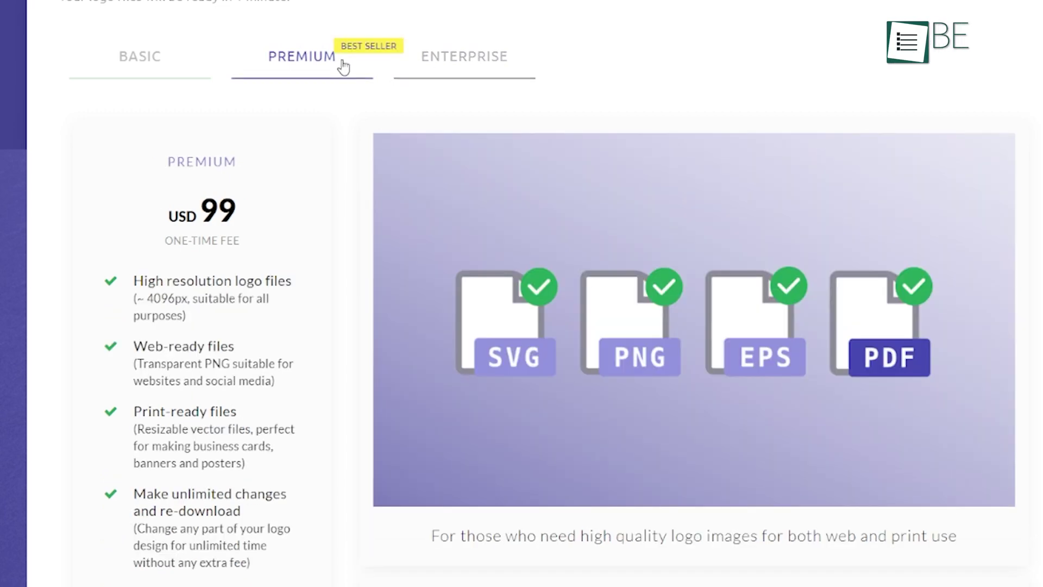
{"action": "left_click", "coordinate": [156, 70]}
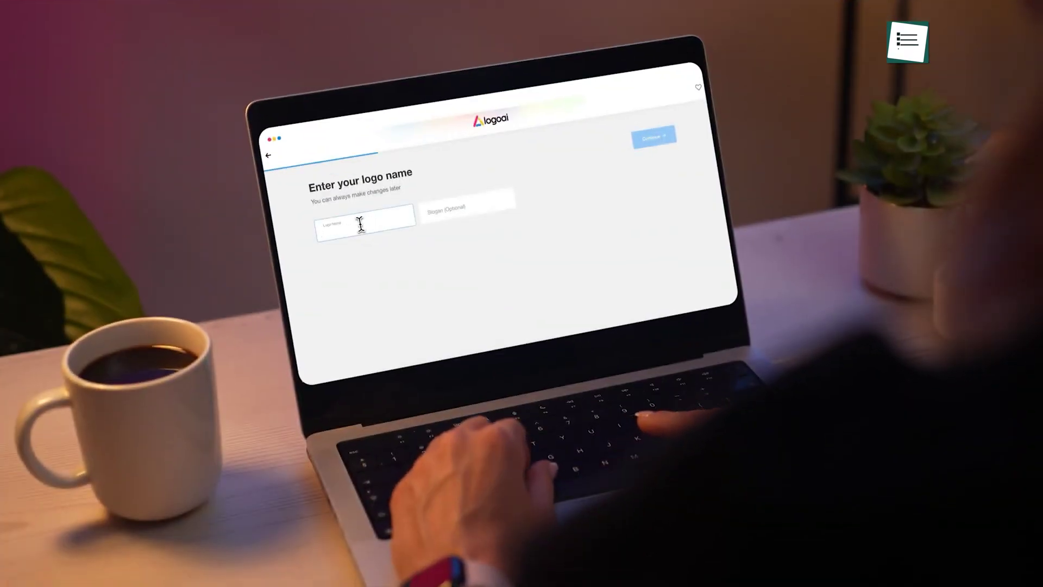
- Enter the logo name 'Cafe Talk' with the slogan 'Sip, Savor, Share'
{"action": "type", "text": "Cafe Ta"}
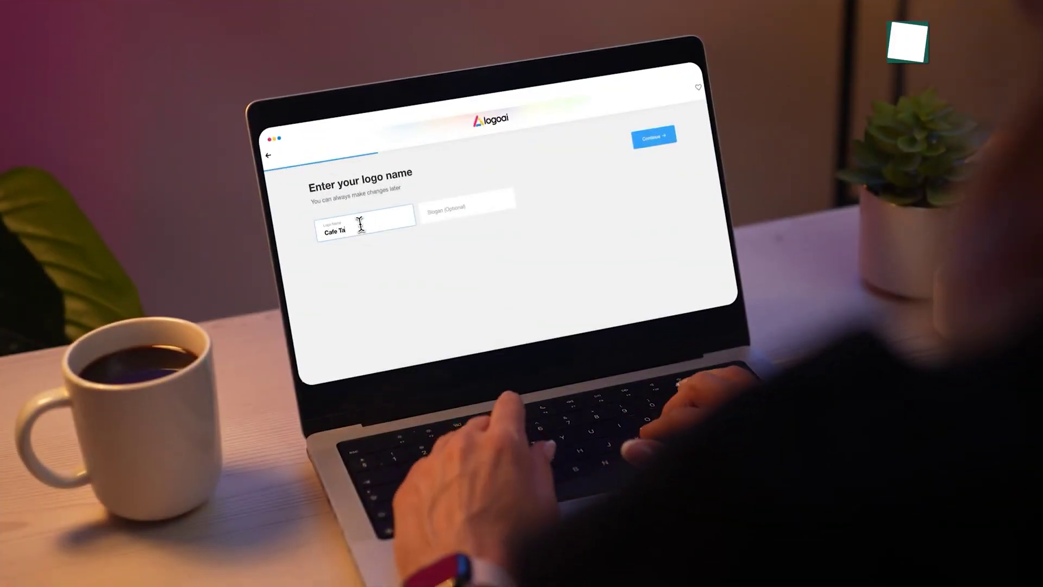
{"action": "type", "text": "lk"}
{"action": "left_click", "coordinate": [436, 265]}
{"action": "type", "text": "Sip, Savor, Share"}
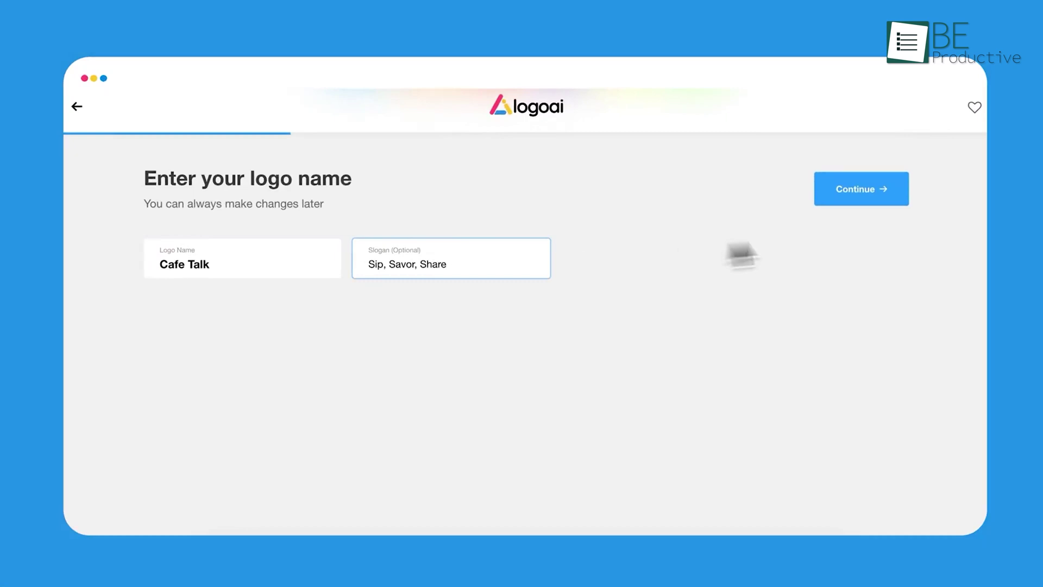
- Skip the industry and colour choices and generate the Cafe Talk logo options
{"action": "left_click", "coordinate": [856, 201]}
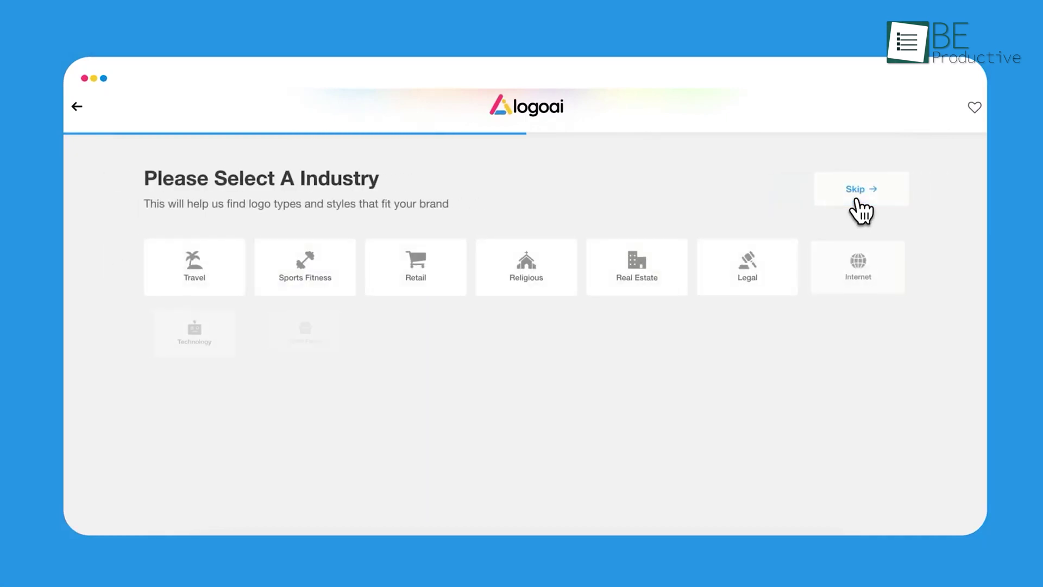
{"action": "left_click", "coordinate": [856, 200]}
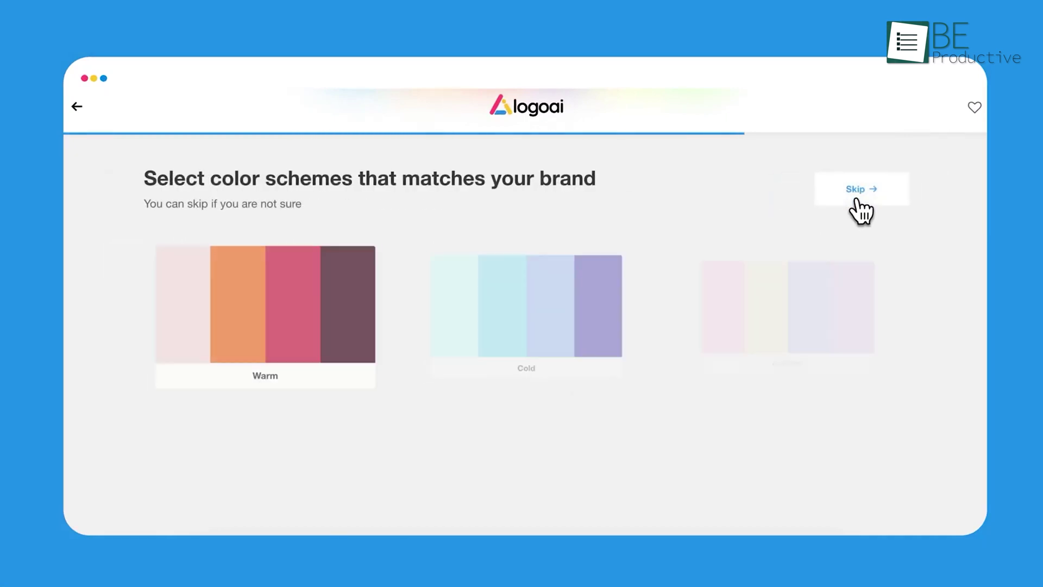
{"action": "left_click", "coordinate": [855, 200]}
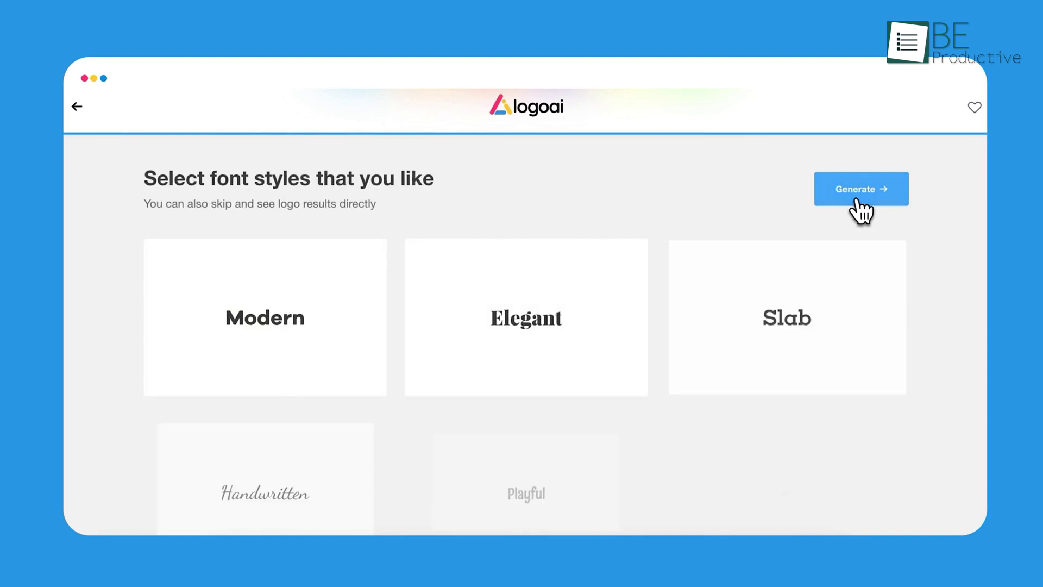
{"action": "left_click", "coordinate": [857, 200]}
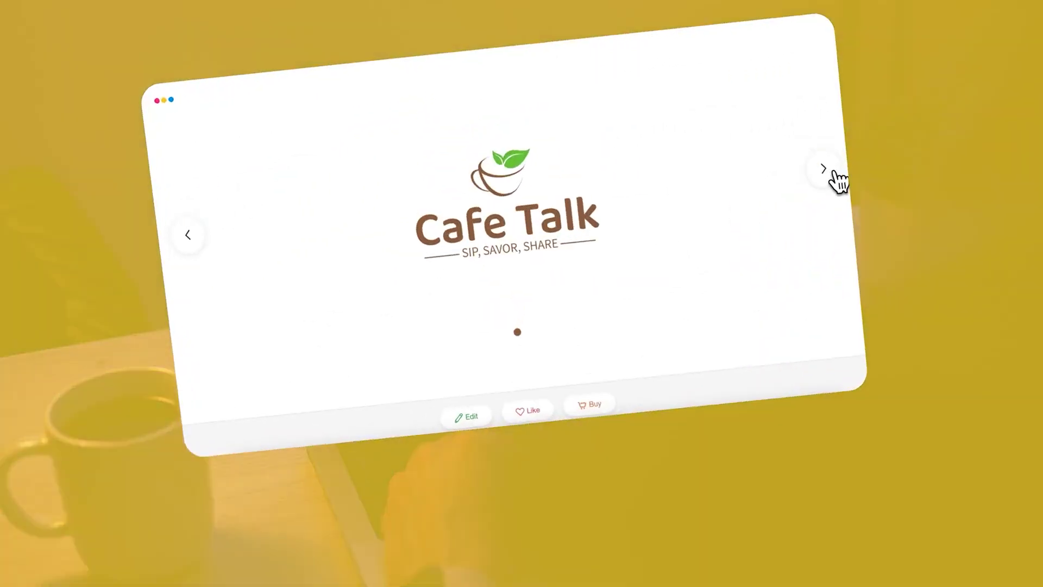
- On the next mockup, colour the word 'shop' green and 'coffee' blue
{"action": "left_click", "coordinate": [704, 174]}
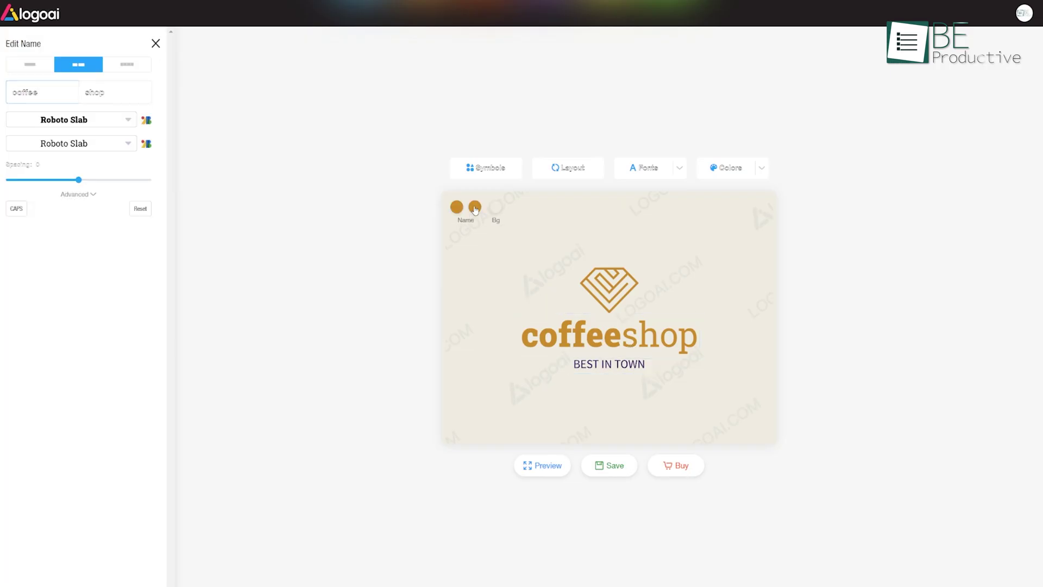
{"action": "left_click", "coordinate": [475, 207]}
{"action": "left_click", "coordinate": [460, 299]}
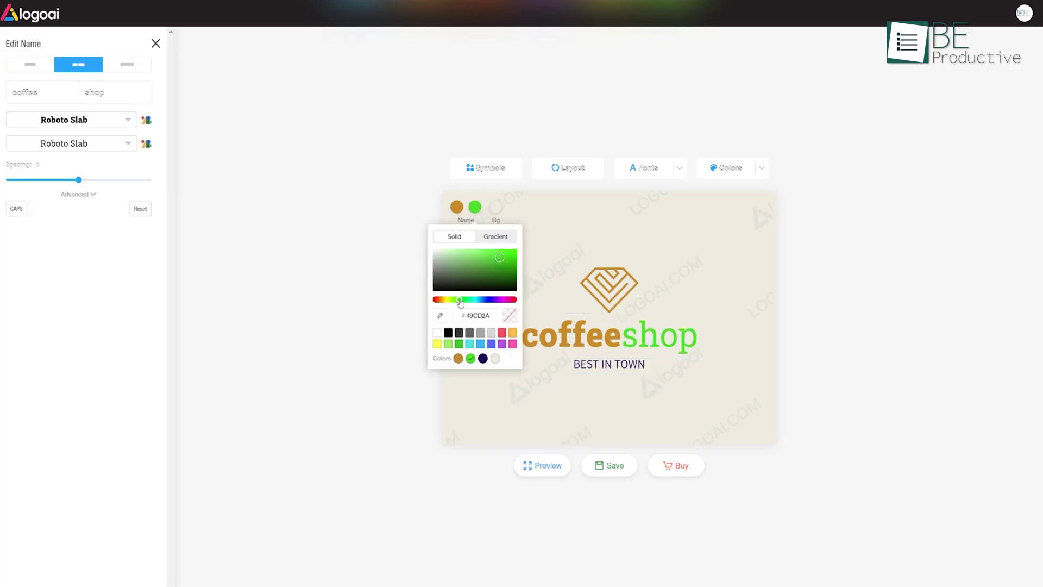
{"action": "left_click", "coordinate": [577, 341]}
{"action": "left_click", "coordinate": [457, 206]}
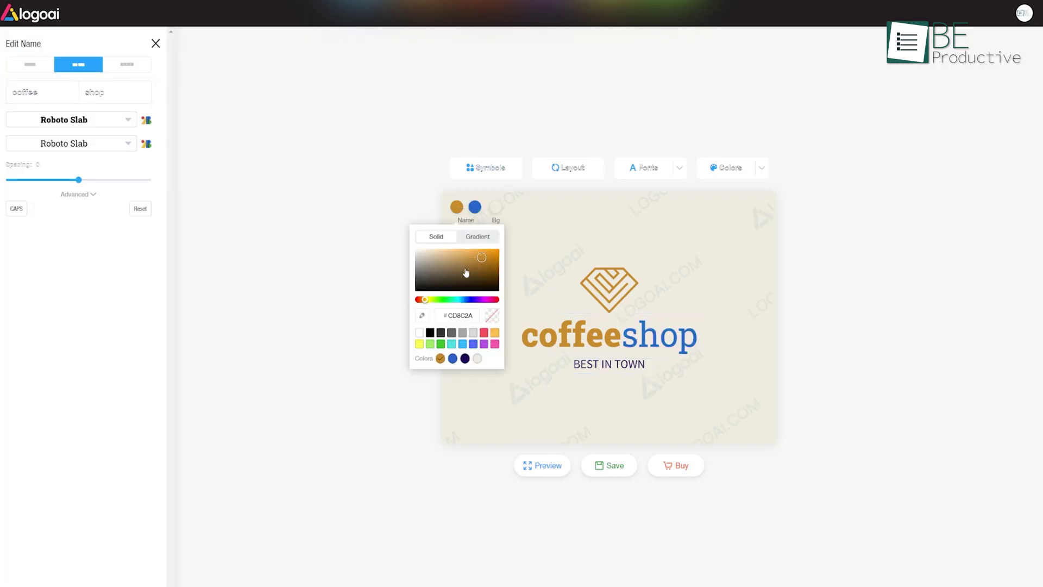
{"action": "left_click", "coordinate": [443, 299]}
{"action": "left_click", "coordinate": [472, 300]}
- Shift the 'BEST IN TOWN' slogan colour toward yellow
{"action": "left_click", "coordinate": [622, 363]}
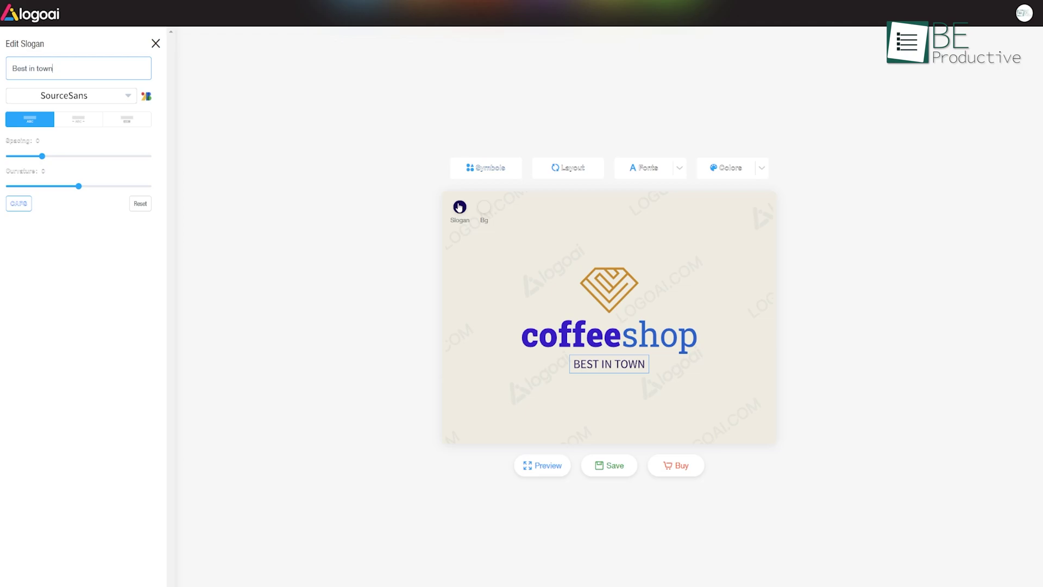
{"action": "left_click", "coordinate": [456, 207]}
{"action": "left_click", "coordinate": [430, 299]}
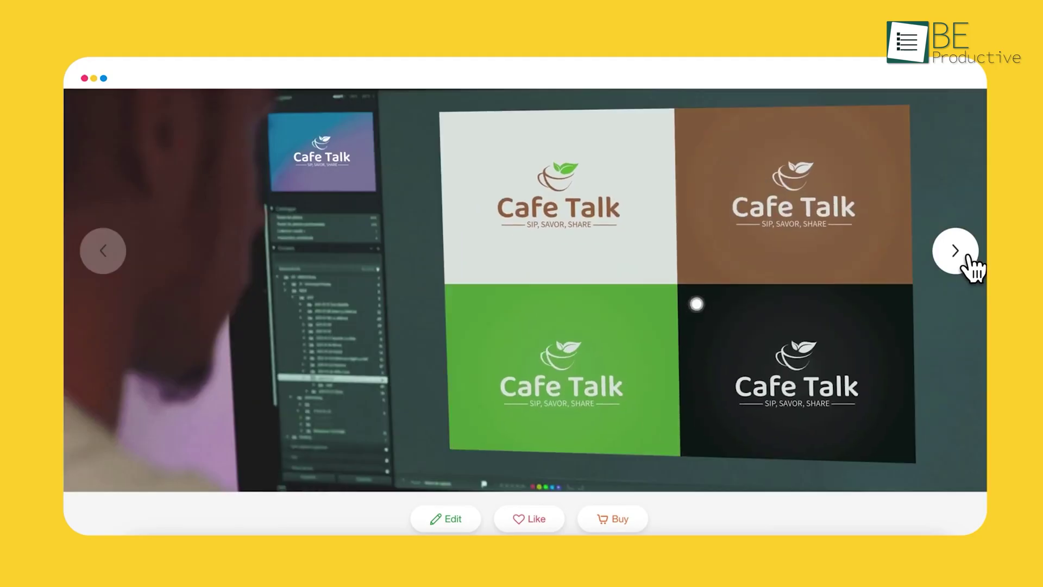
- Page through the Cafe Talk merchandise mockups: window sign, neon sign, billboard and gold plaque
{"action": "left_click", "coordinate": [956, 251]}
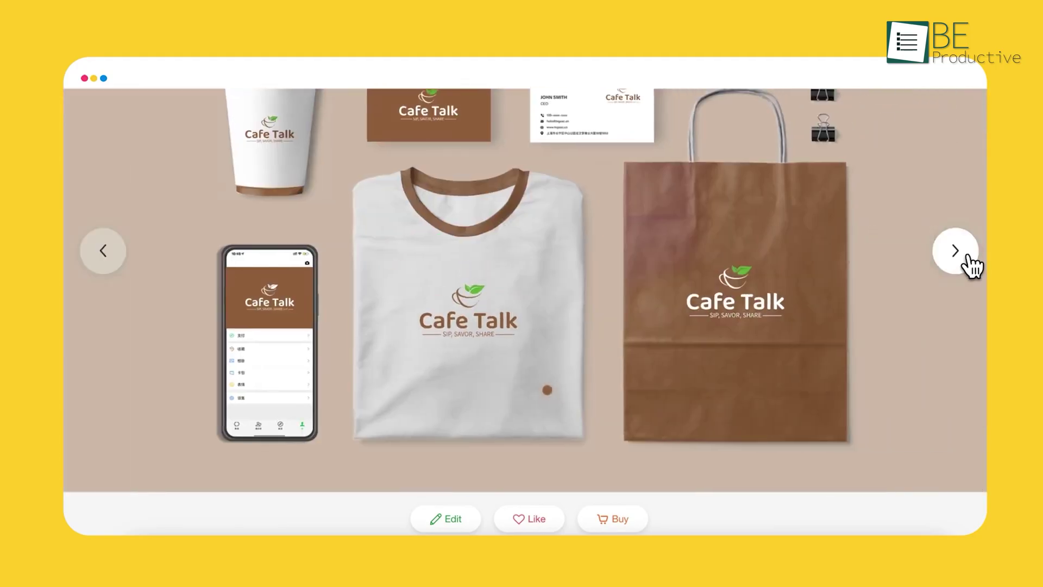
{"action": "left_click", "coordinate": [968, 256]}
{"action": "left_click", "coordinate": [969, 255]}
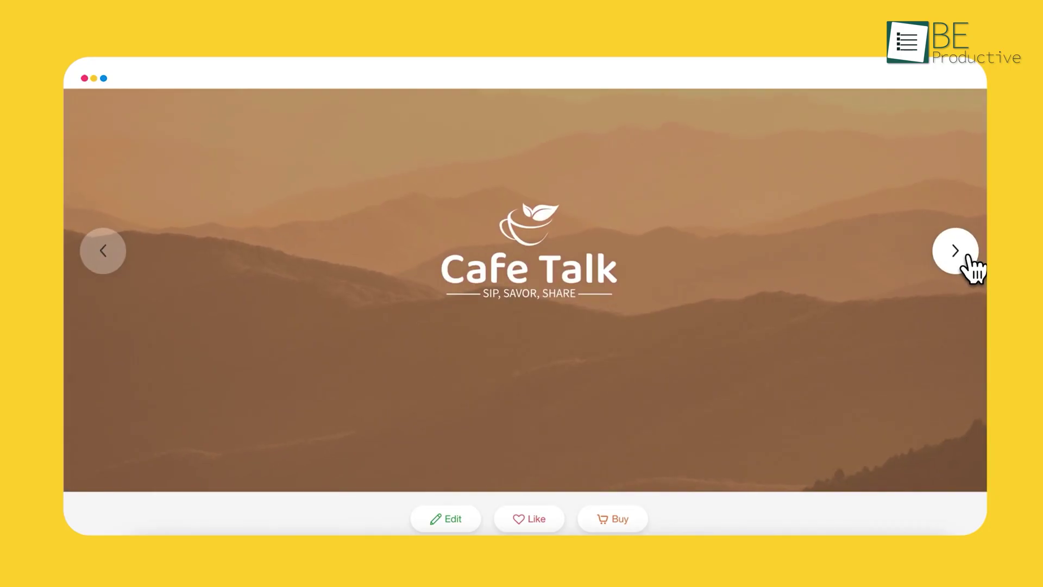
{"action": "left_click", "coordinate": [967, 259]}
{"action": "left_click", "coordinate": [970, 267]}
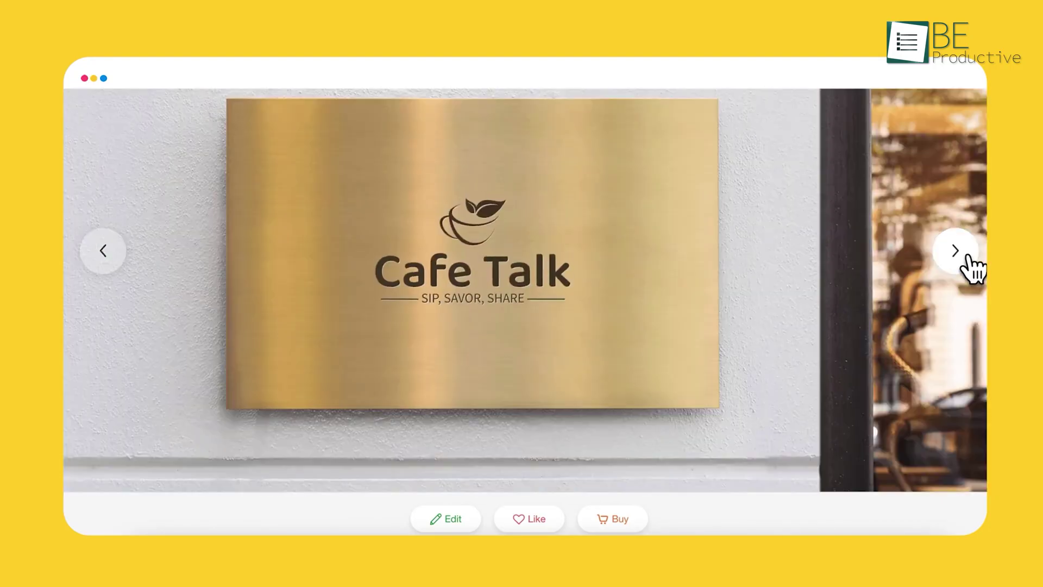
{"action": "left_click", "coordinate": [969, 266]}
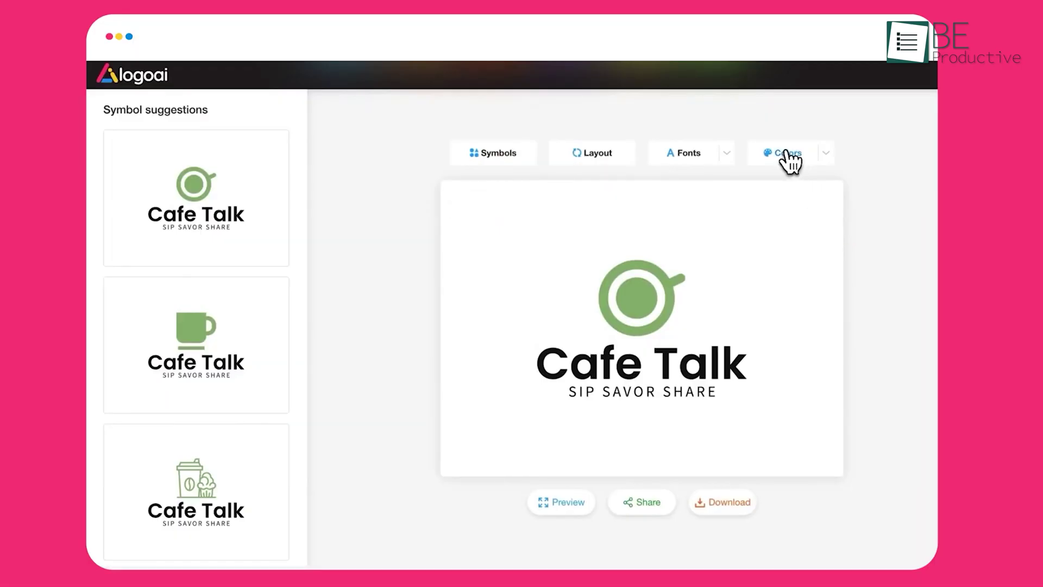
- Show Cafe Talk colour suggestions and scroll to the black, red and blue variants
{"action": "left_click", "coordinate": [790, 160]}
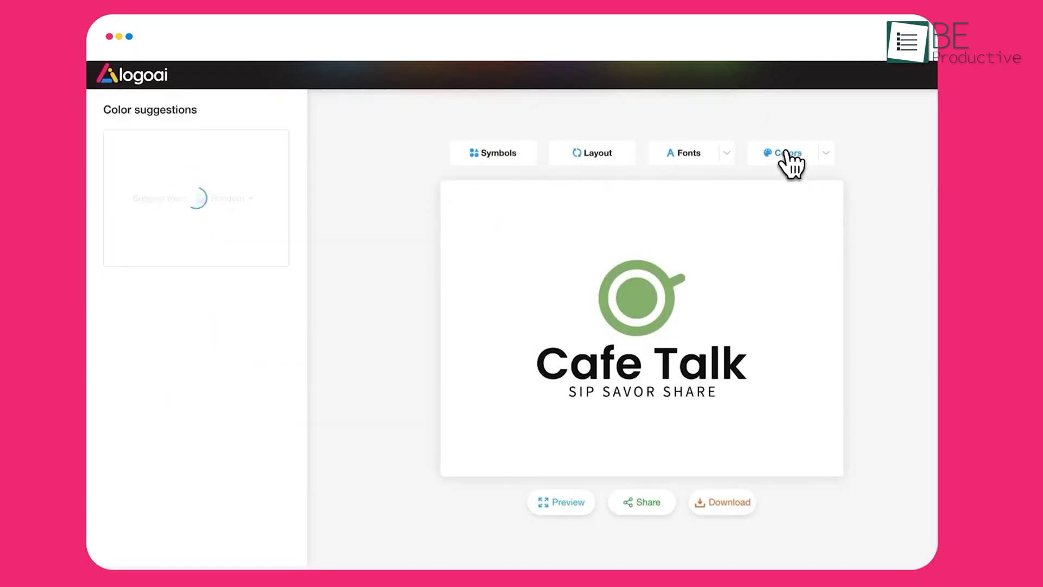
{"action": "scroll", "coordinate": [263, 478], "scroll_direction": "down", "scroll_amount": 5}
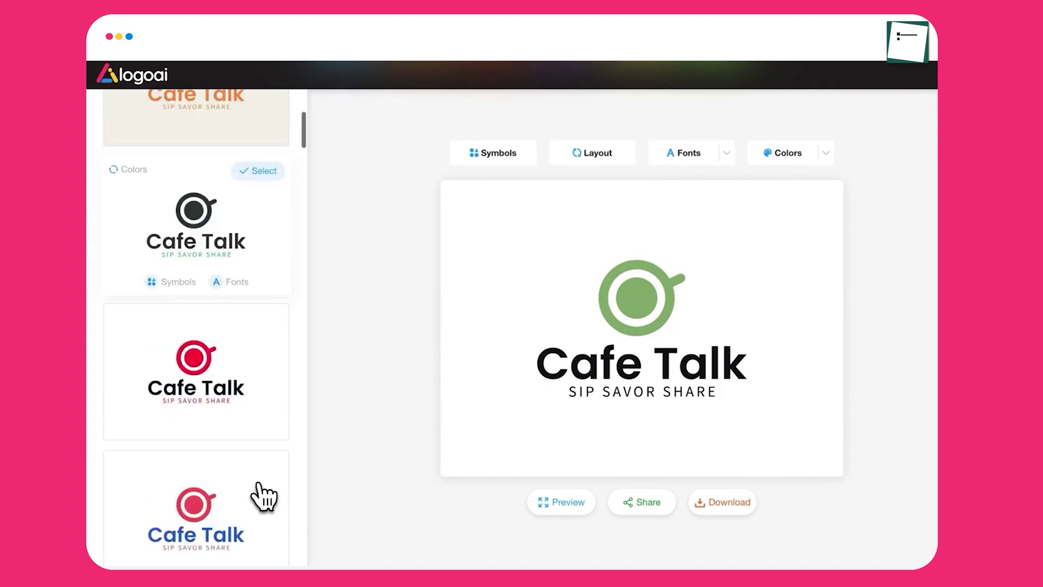